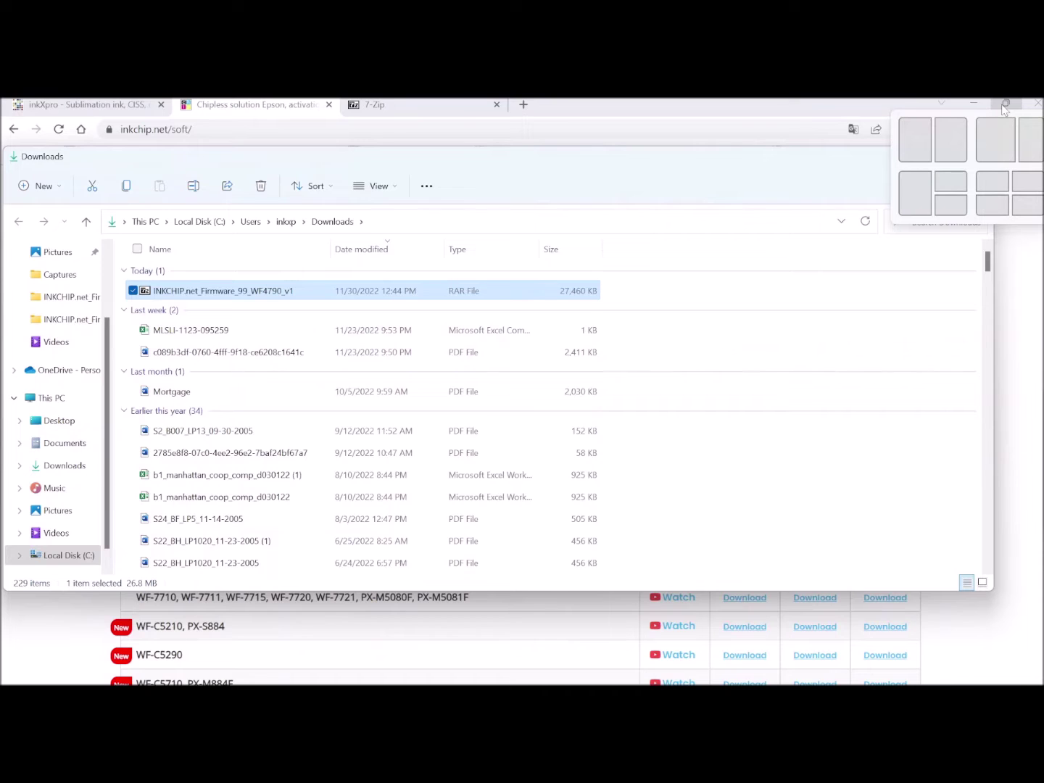
# Shrink the browser window, move the INKCHIP.net_Firmware_99_WF4790_v1 archive from Downloads to the desktop, and close the folder.
pyautogui.click(1005, 104)
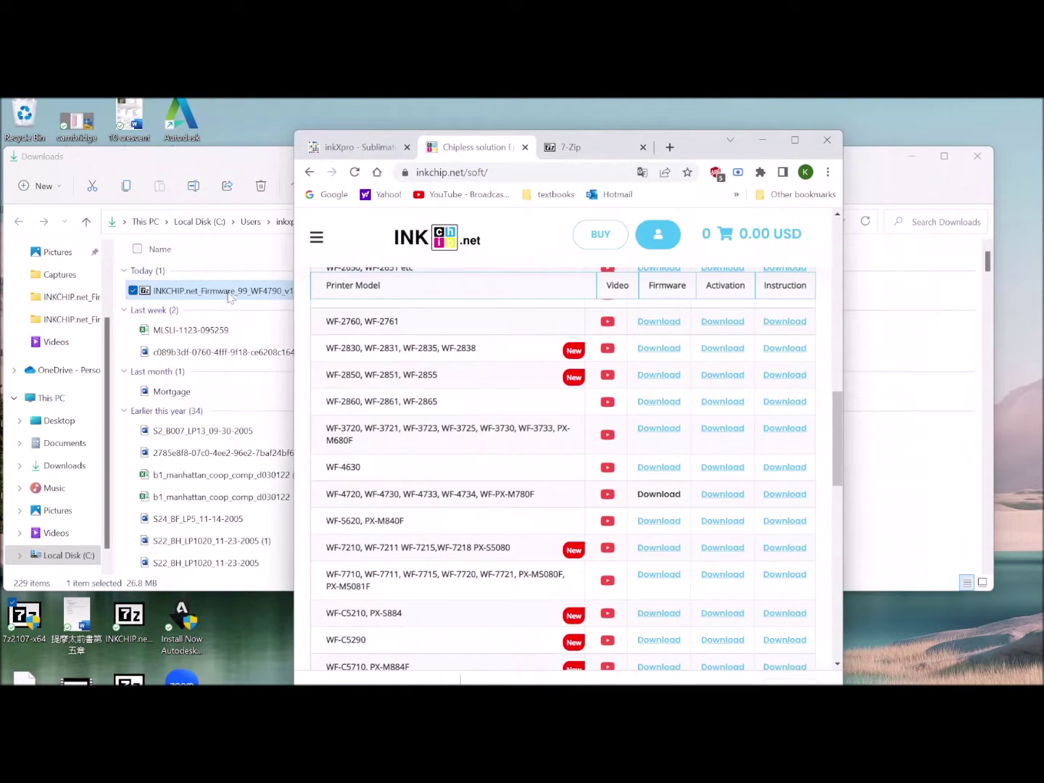
pyautogui.moveTo(227, 298); pyautogui.dragTo(249, 131)
pyautogui.hotkey('alt', 'F4')
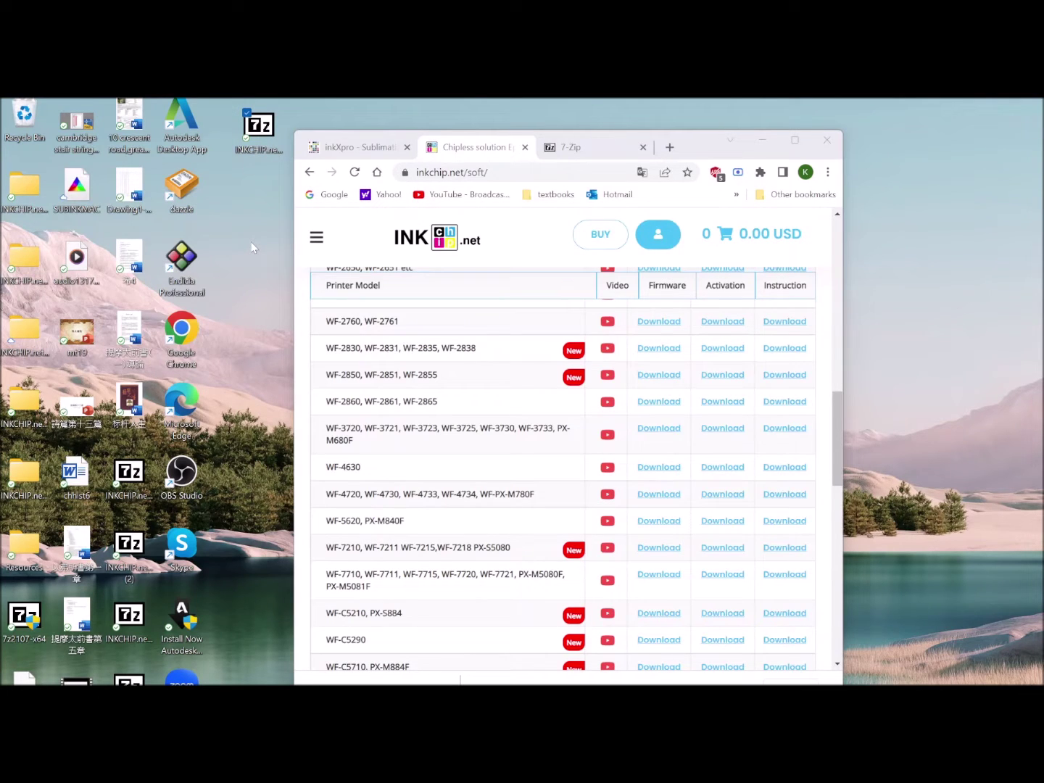
# Download the 64-bit x64 7-Zip 22.01 installer and move it from Downloads to the desktop below the firmware archive.
pyautogui.click(587, 149)
pyautogui.click(448, 331)
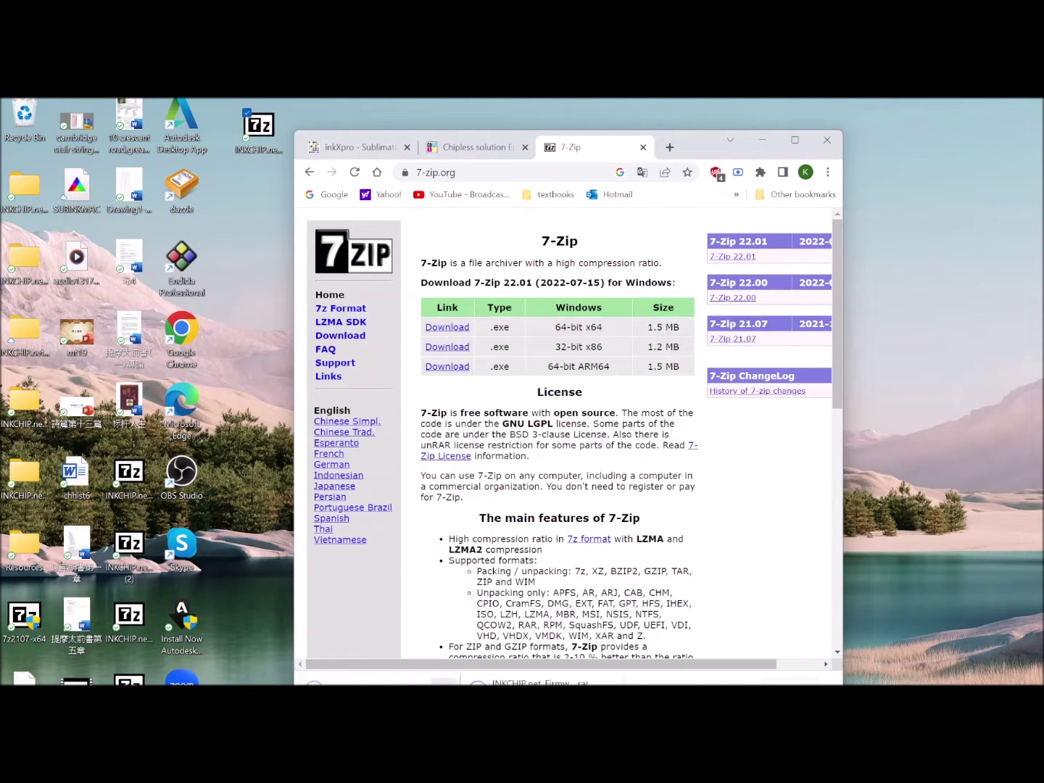
pyautogui.rightClick(432, 679)
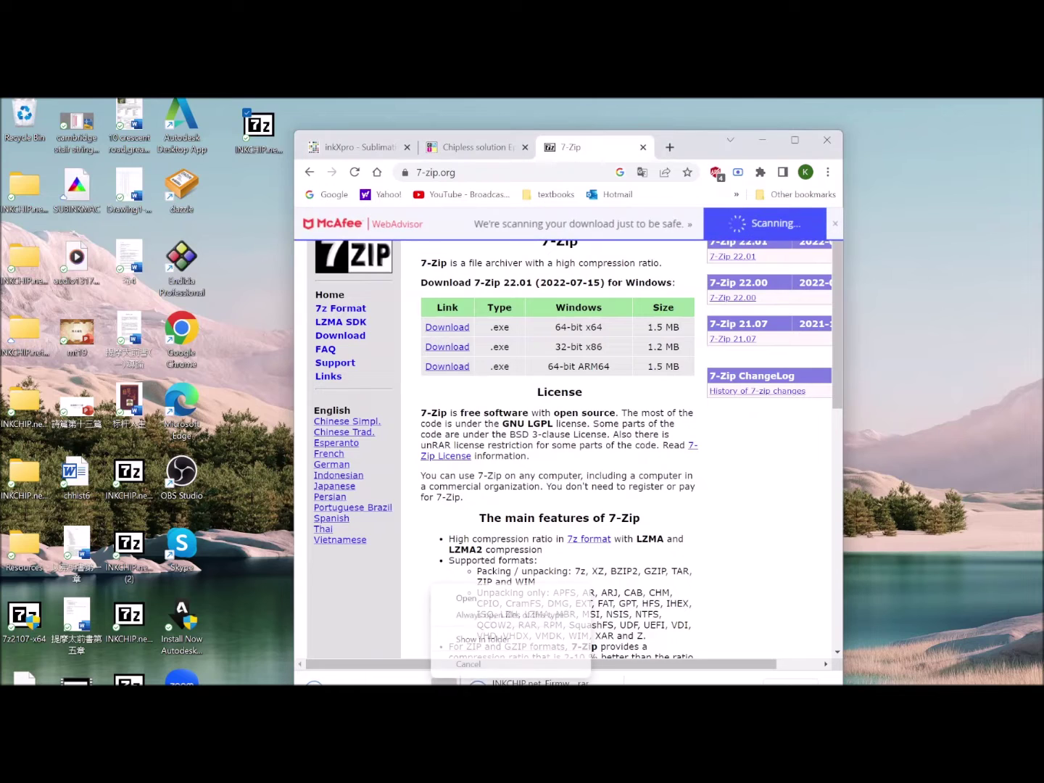
pyautogui.click(479, 638)
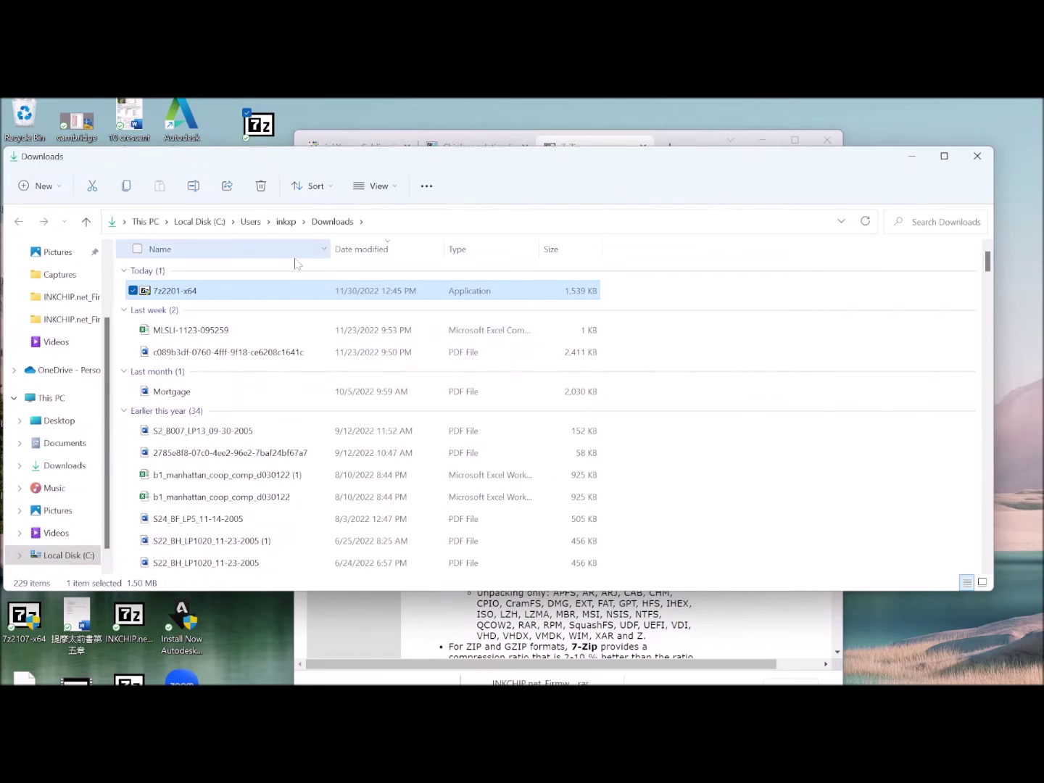
pyautogui.moveTo(166, 293); pyautogui.dragTo(314, 105)
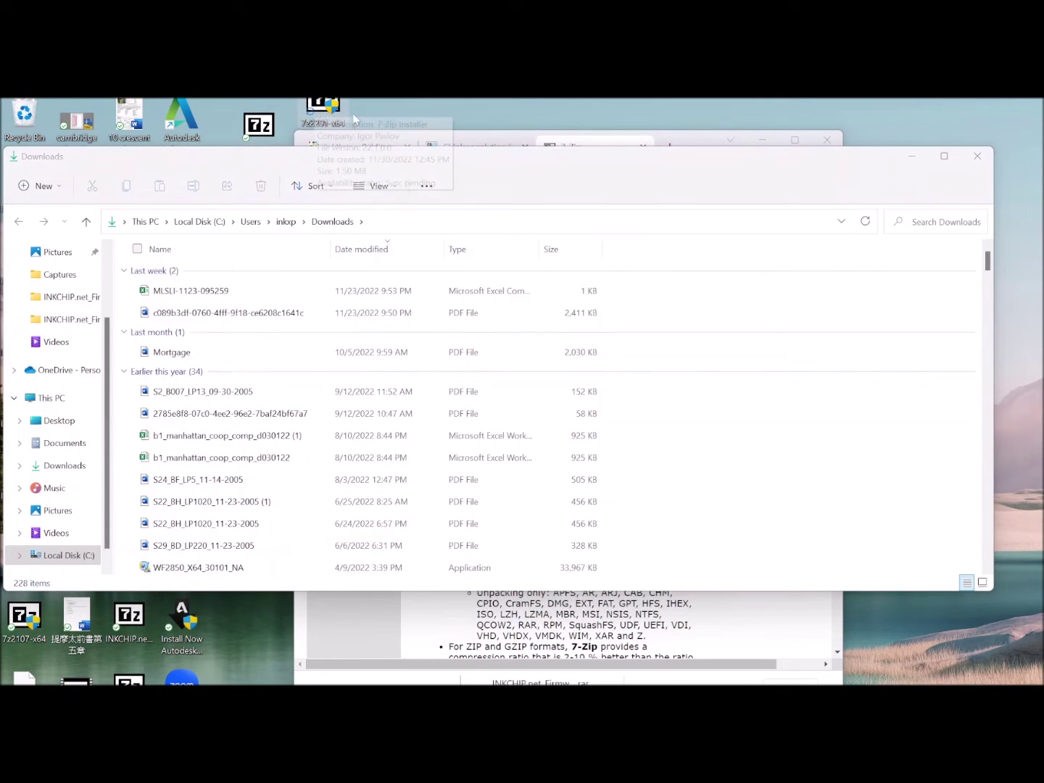
pyautogui.click(984, 161)
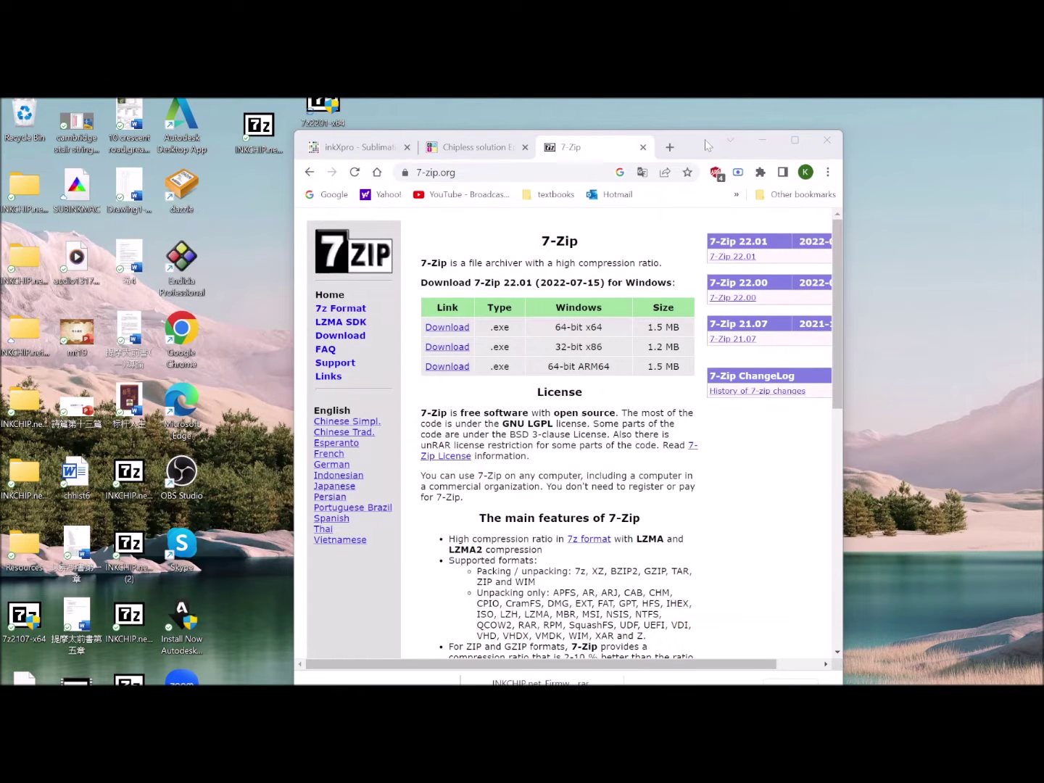
pyautogui.moveTo(322, 102); pyautogui.dragTo(261, 212)
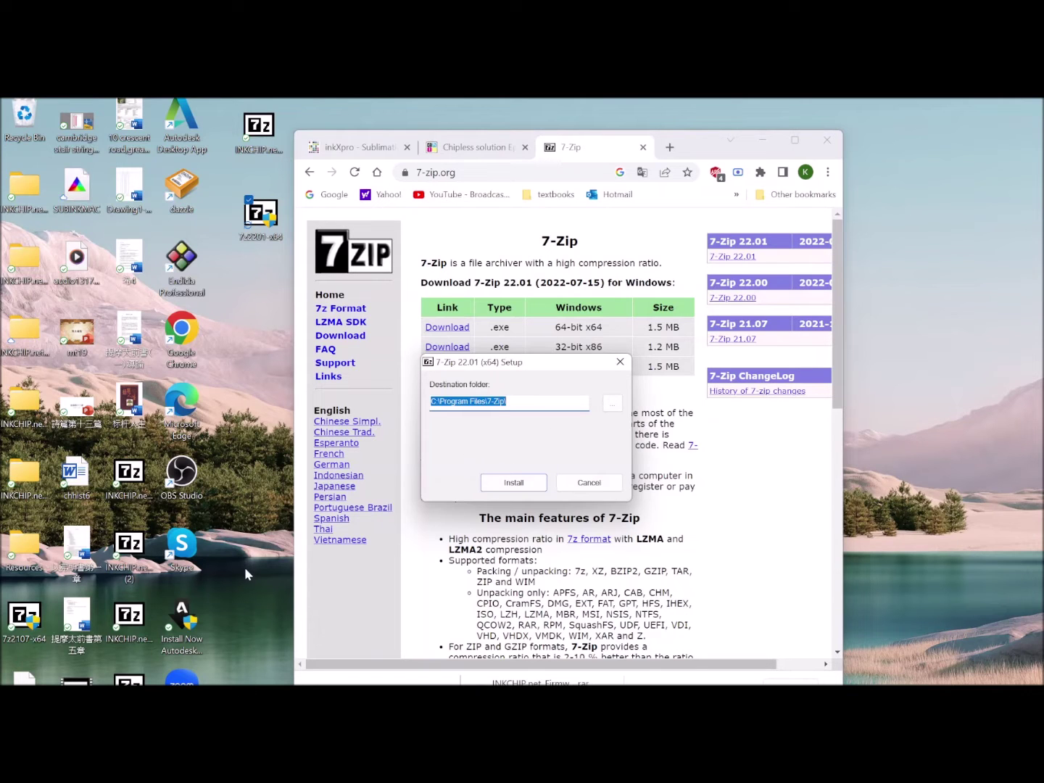
# Close the 7-Zip setup without installing and extract the INKCHIP.net_Firmware_99_WF4790_v1 archive to the desktop.
pyautogui.click(620, 363)
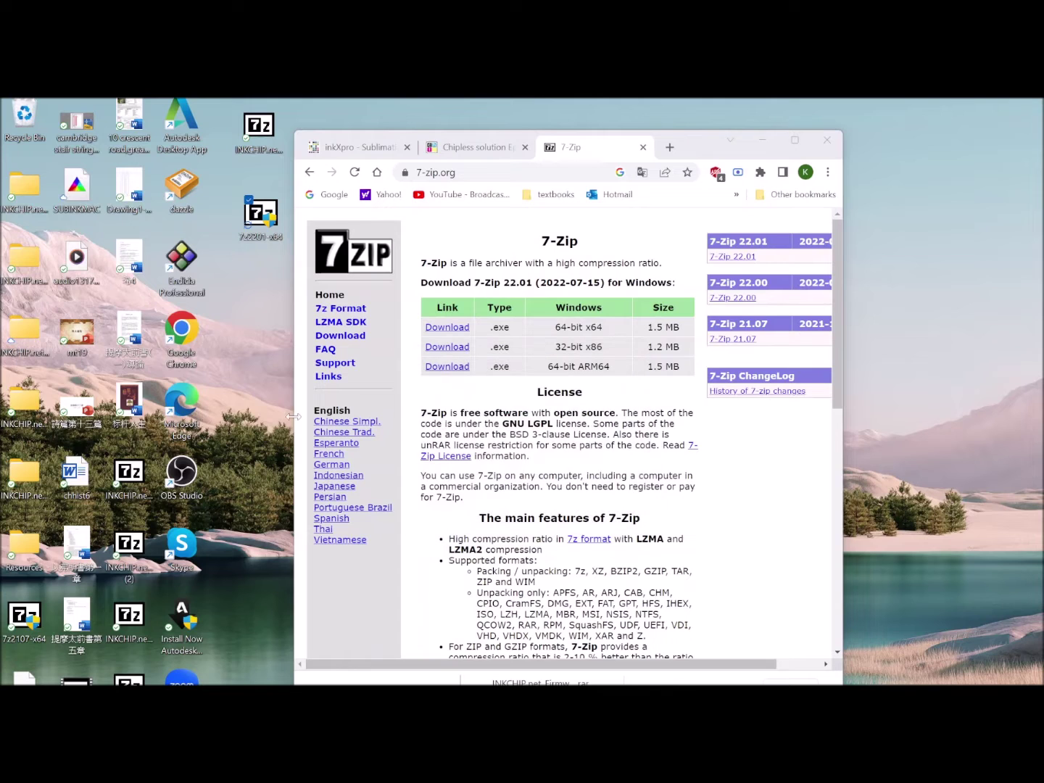
pyautogui.click(260, 144)
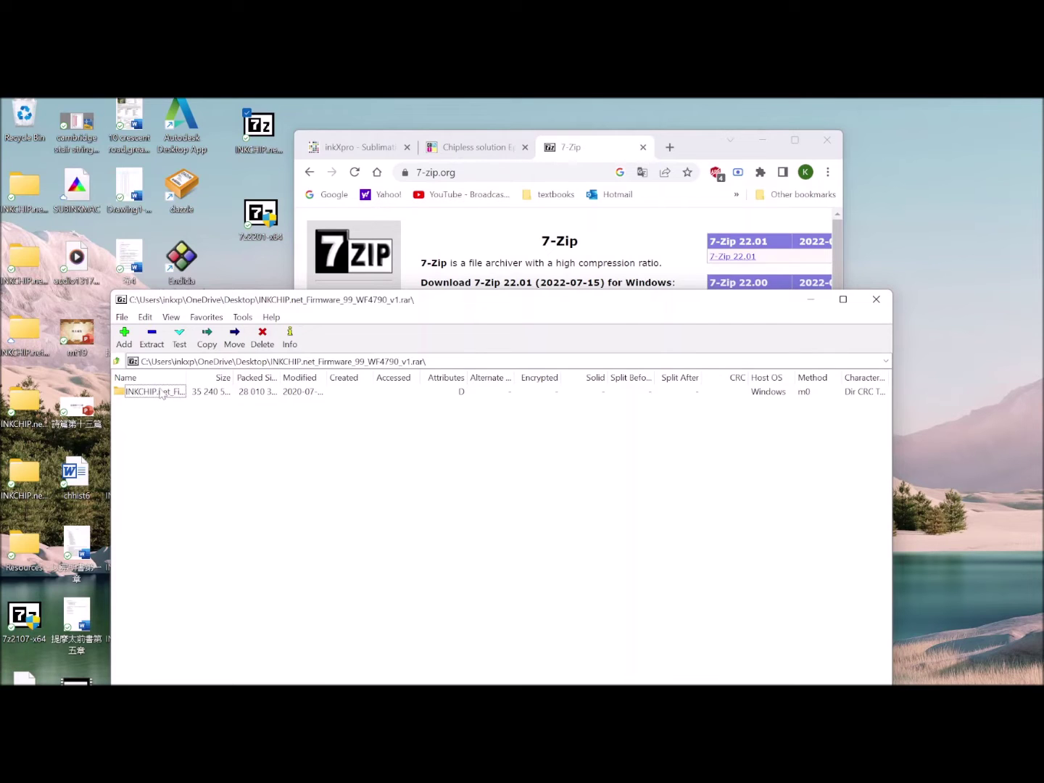
pyautogui.click(152, 339)
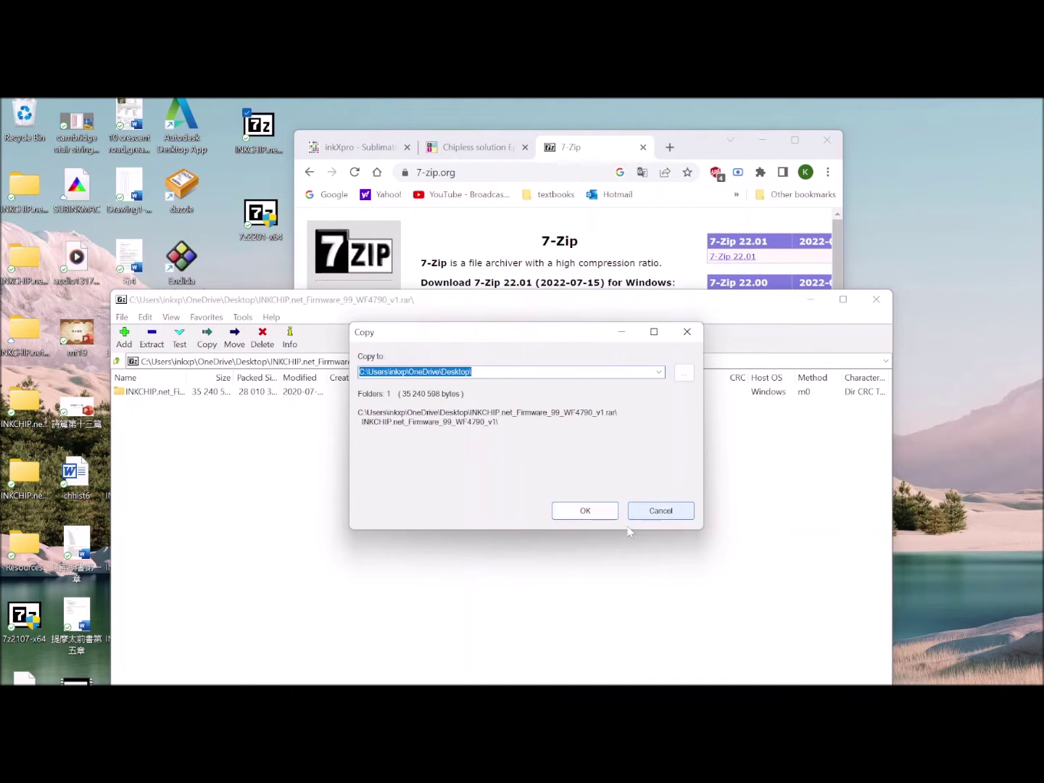
pyautogui.click(585, 511)
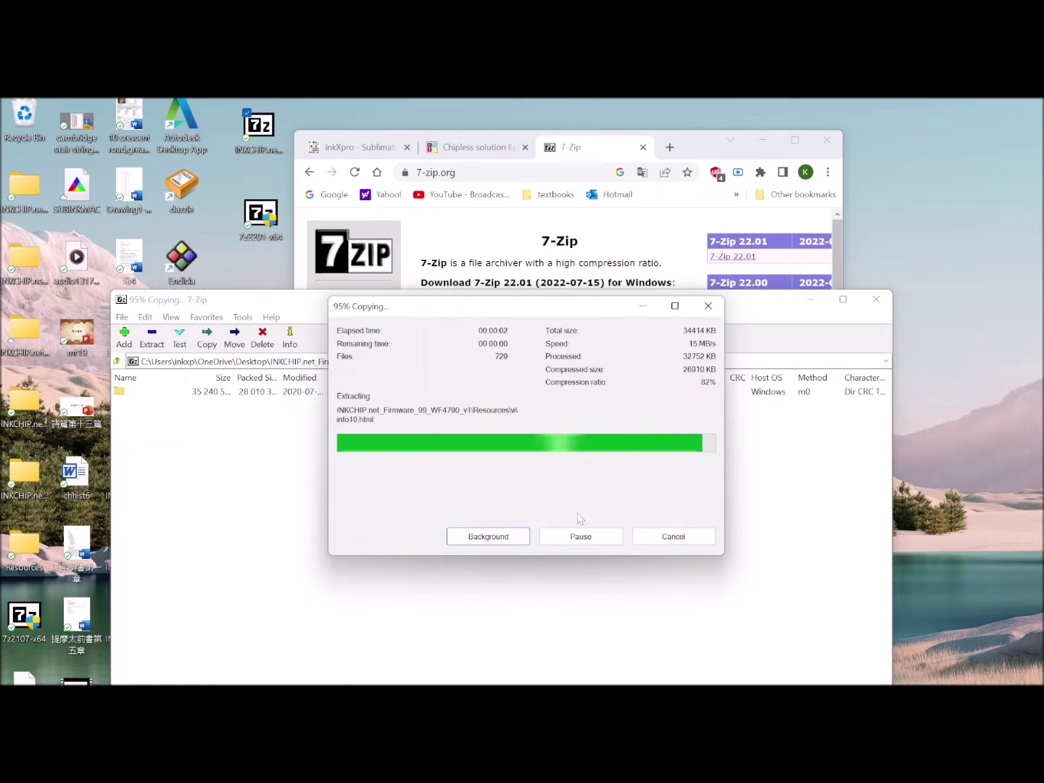
pyautogui.click(876, 300)
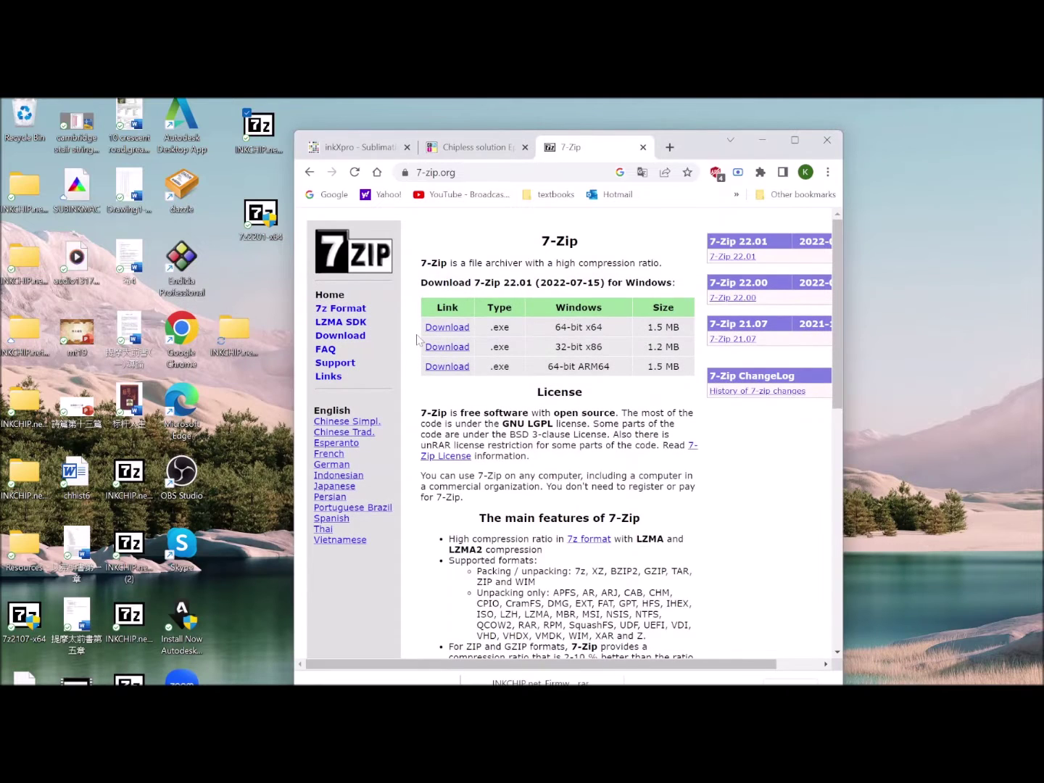
# Place the extracted firmware folder below the 7-Zip installer on the desktop and minimize the browser.
pyautogui.click(229, 335)
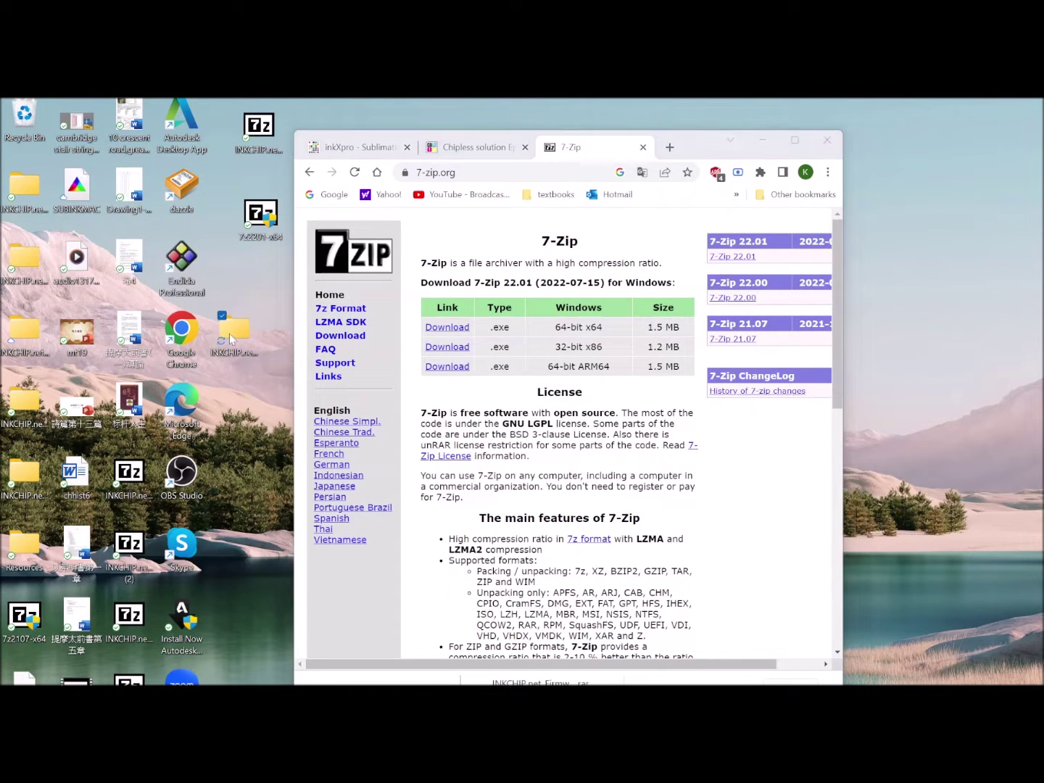
pyautogui.moveTo(260, 329); pyautogui.dragTo(260, 329)
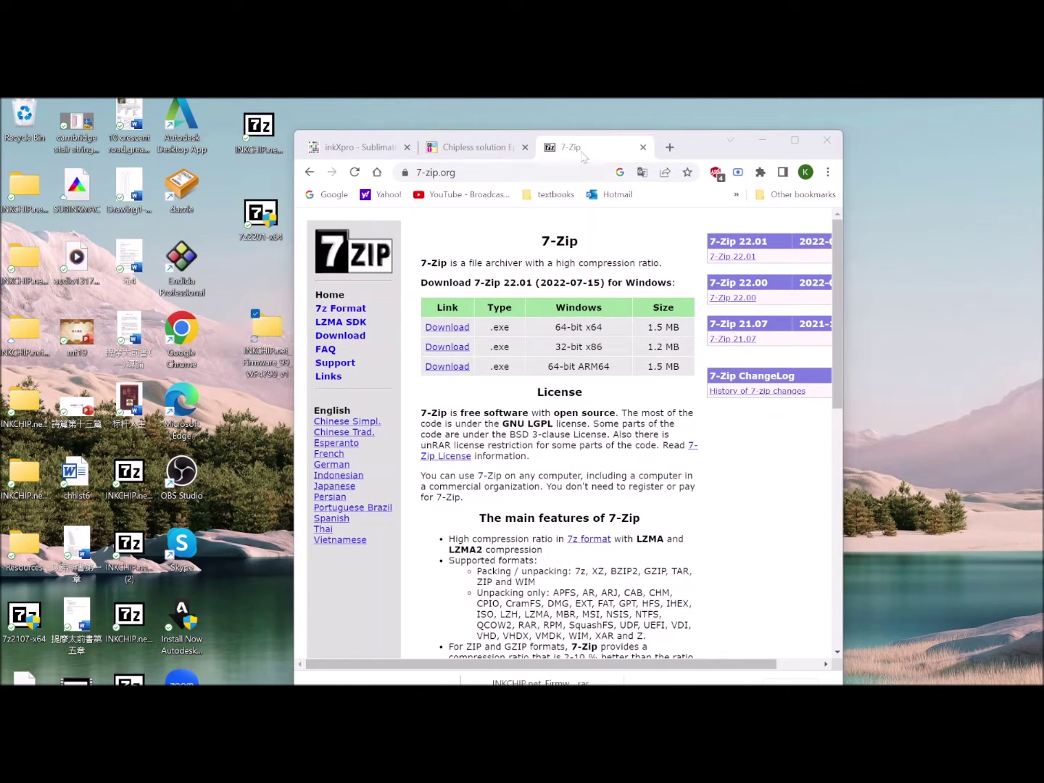
pyautogui.click(770, 139)
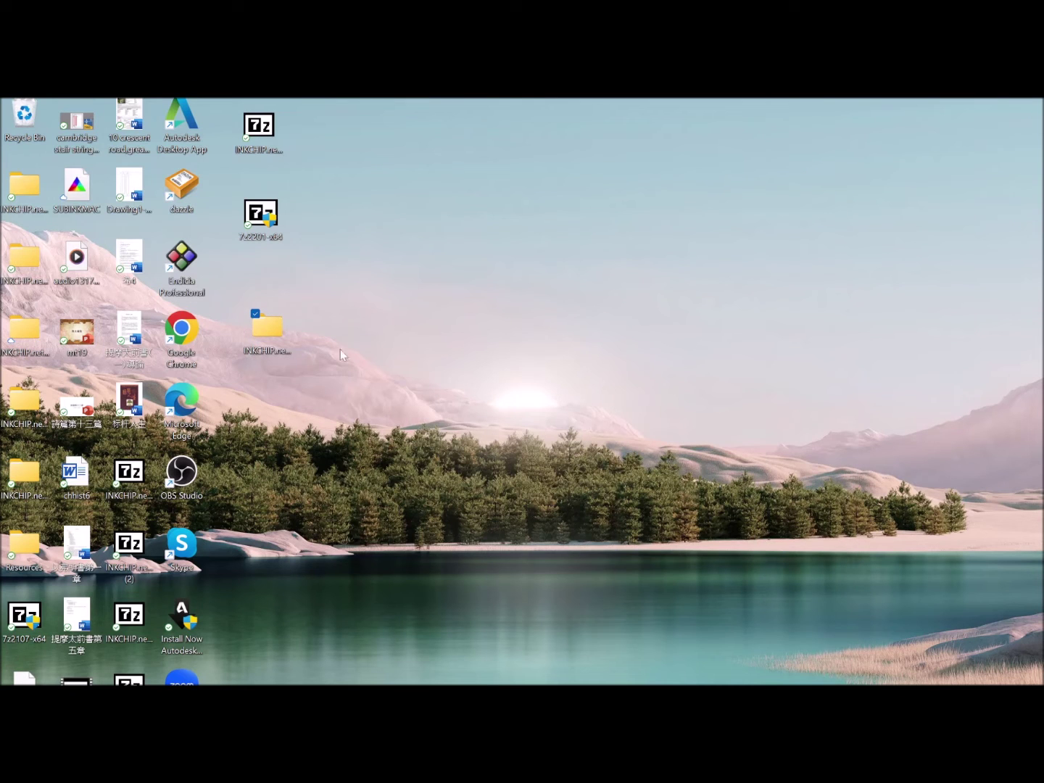
# Launch INKCHIP.net_Firmware_WF4790 from the extracted folder and accept its software license agreement.
pyautogui.doubleClick(266, 330)
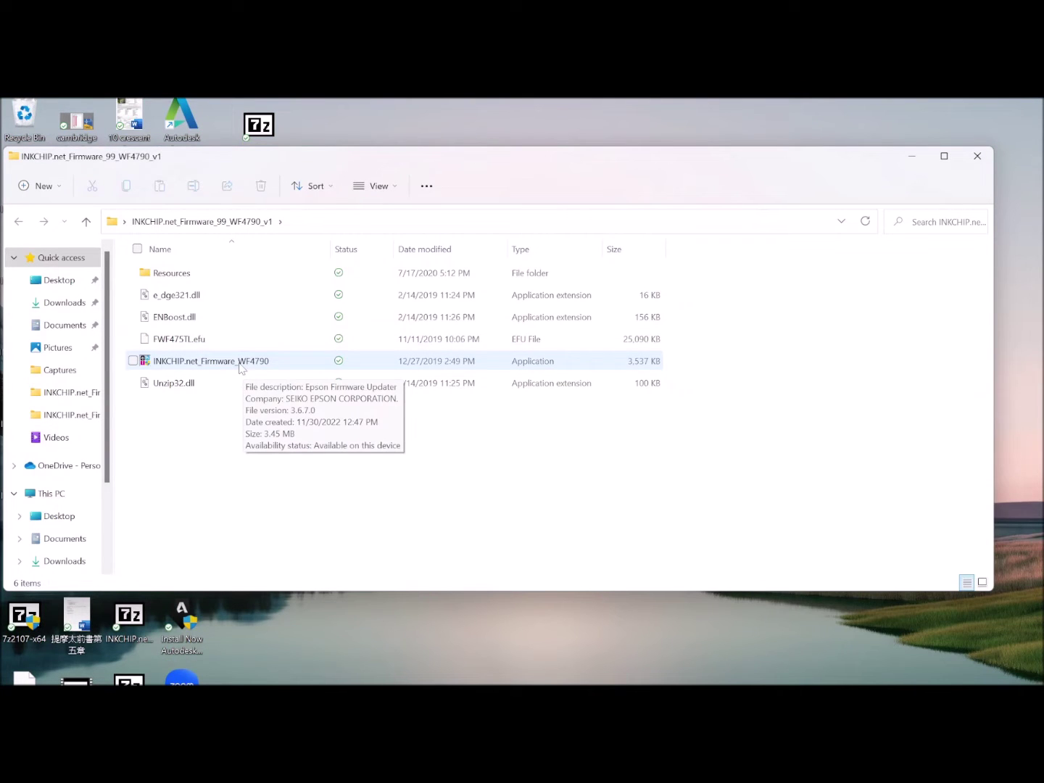
pyautogui.doubleClick(240, 366)
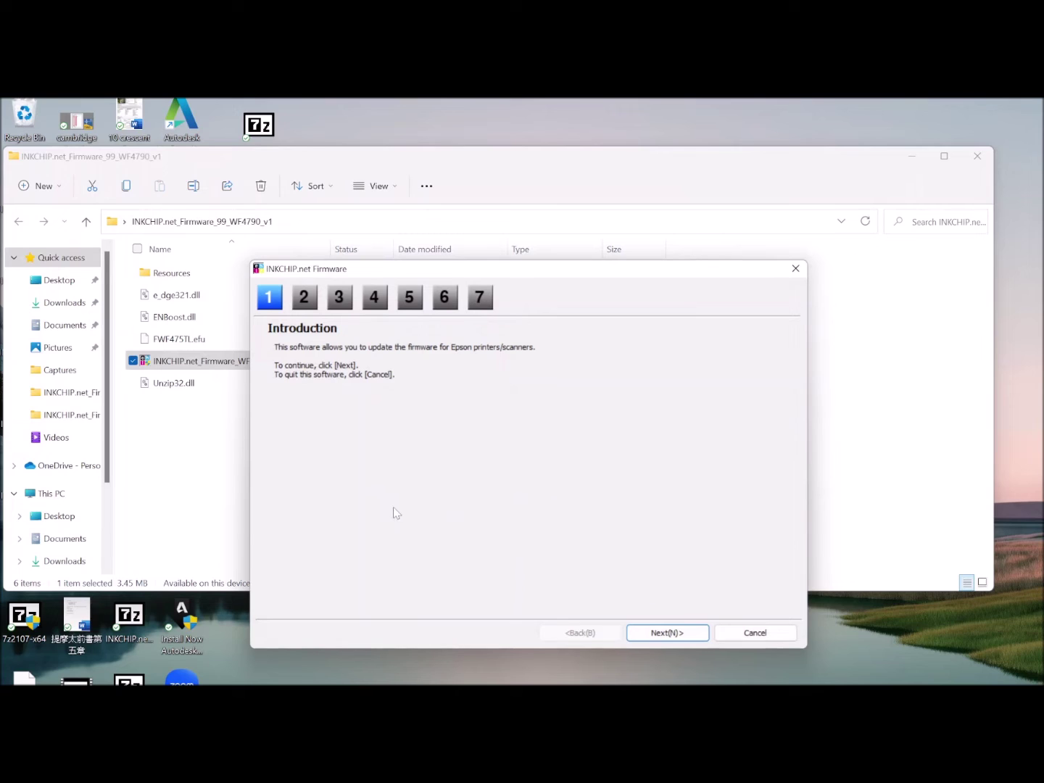
pyautogui.click(657, 635)
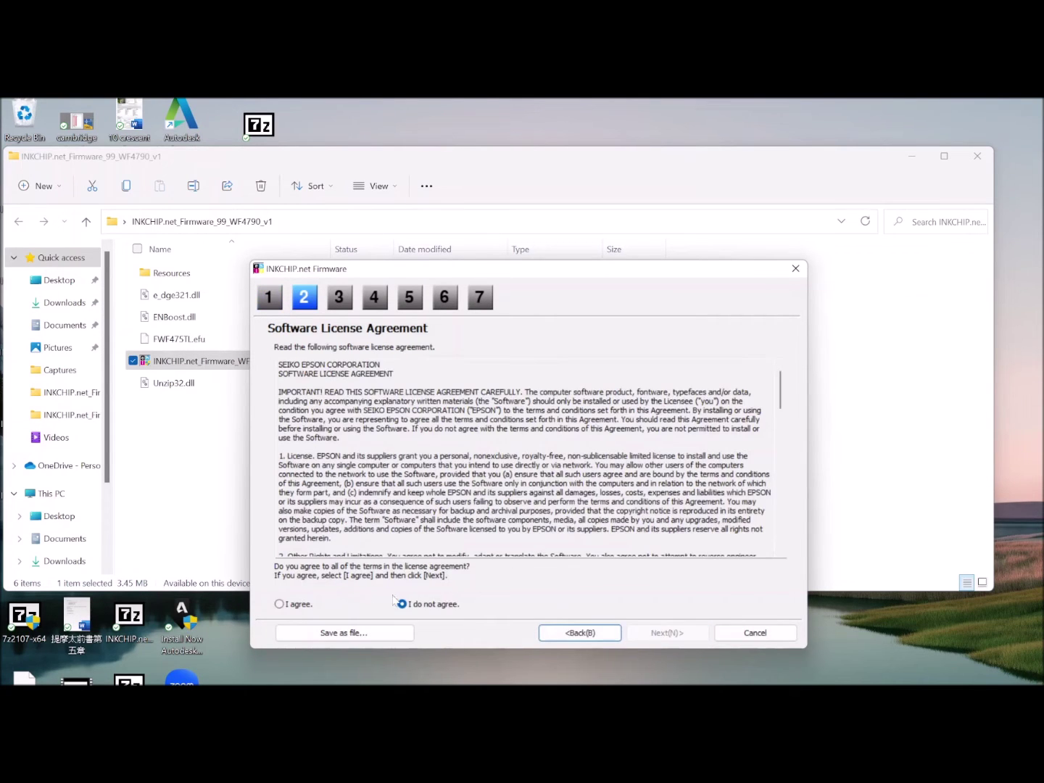
pyautogui.click(280, 604)
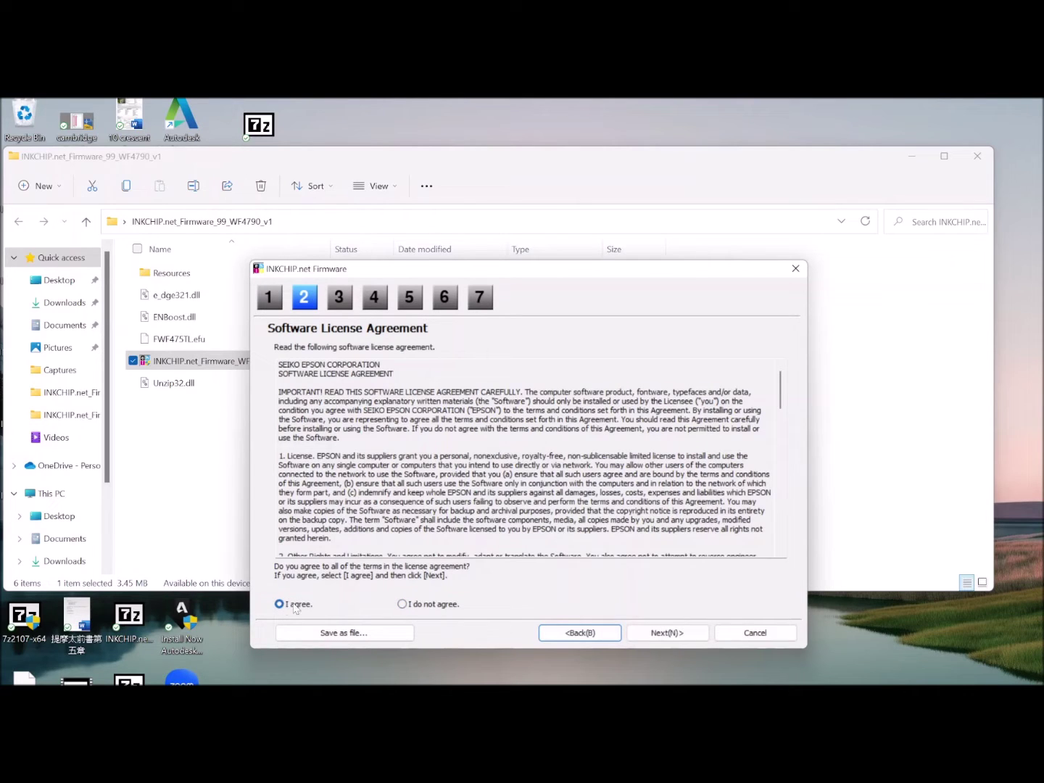
pyautogui.click(658, 635)
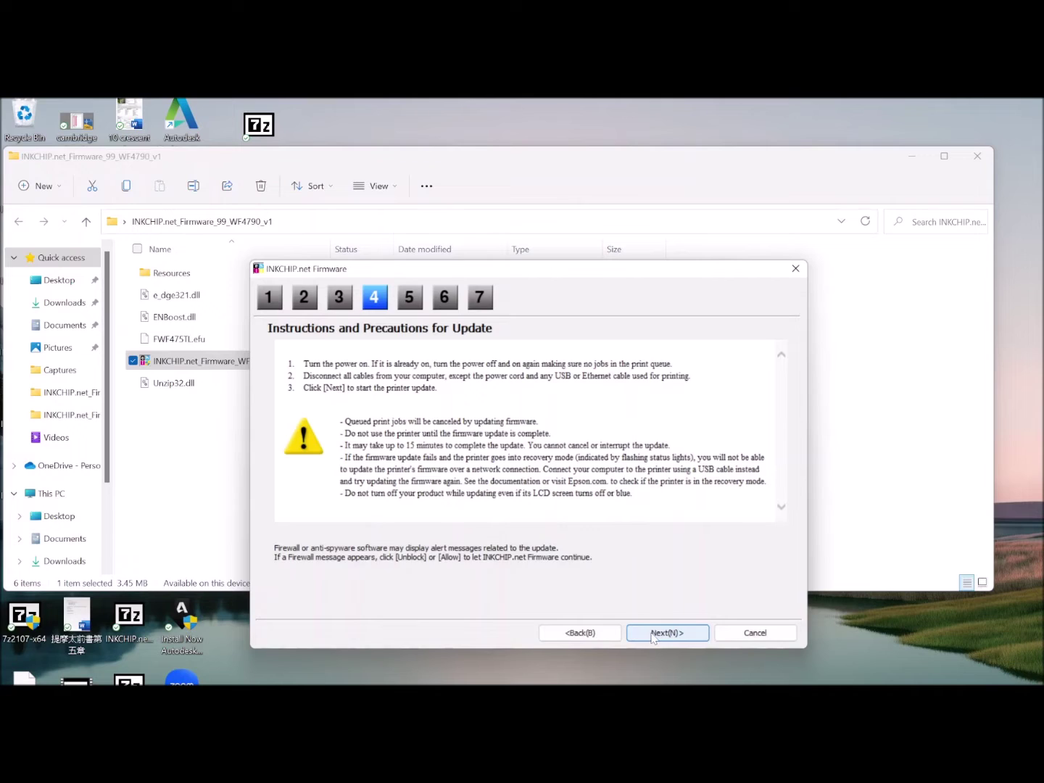
# Run the firmware update on the USB-connected WF-4730 Series printer, continue past the result dialog, and finish the updater.
pyautogui.click(653, 633)
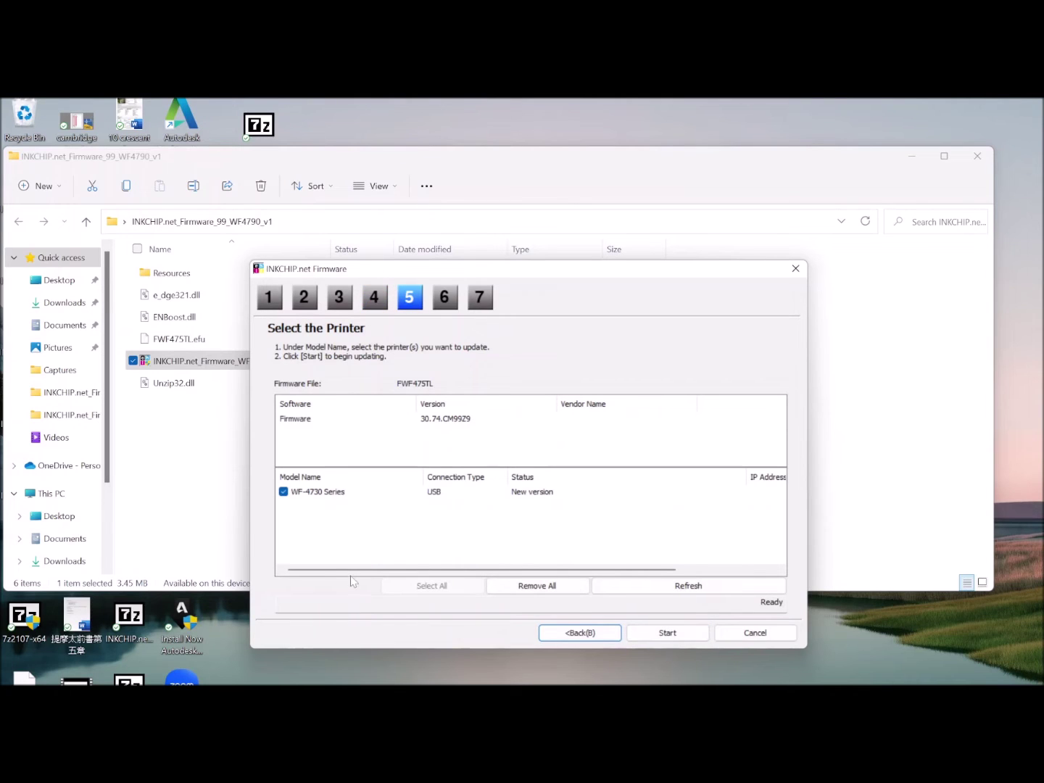
pyautogui.click(333, 493)
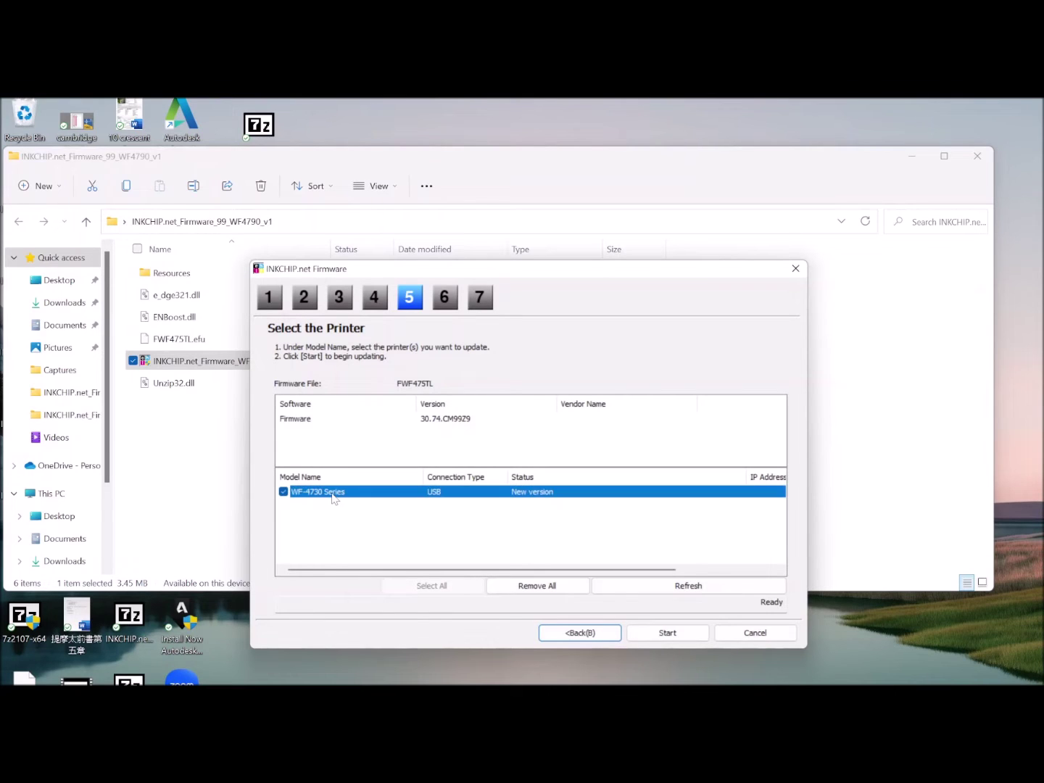
pyautogui.click(667, 633)
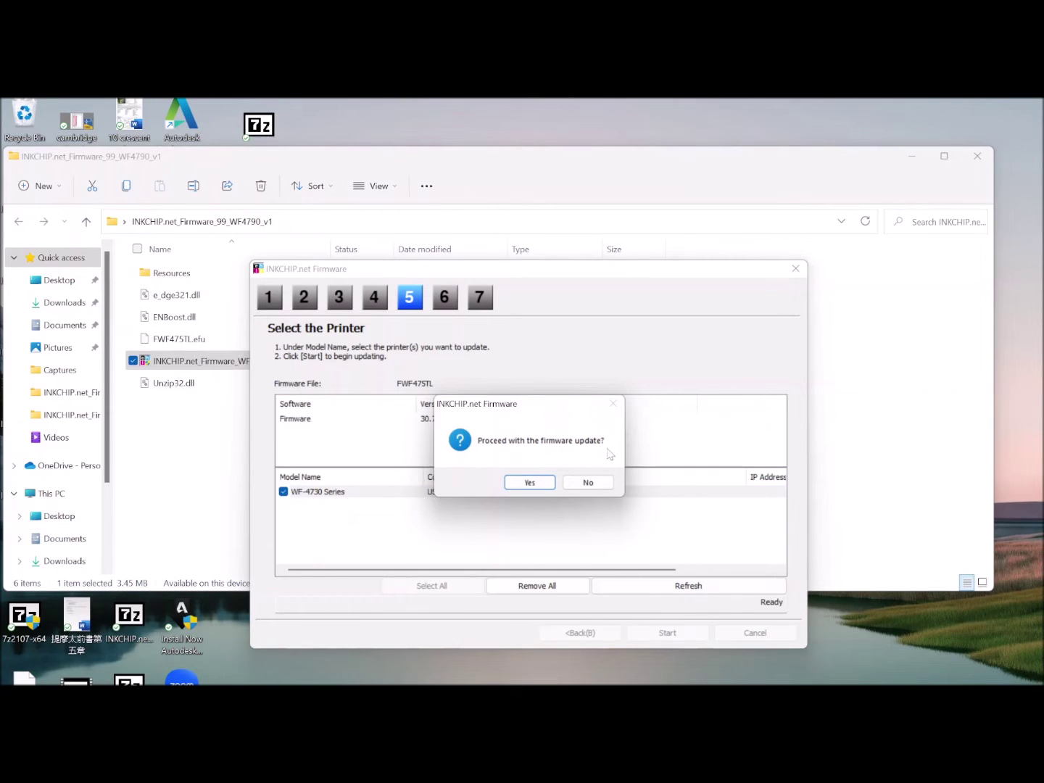
pyautogui.click(530, 483)
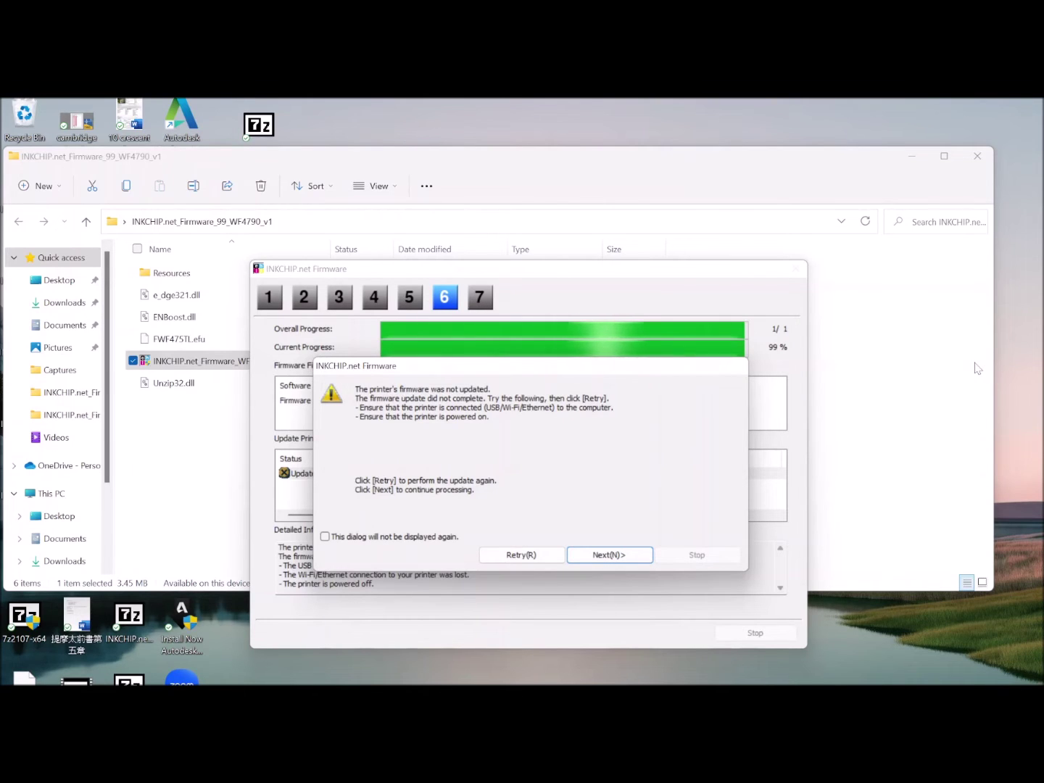
pyautogui.click(636, 554)
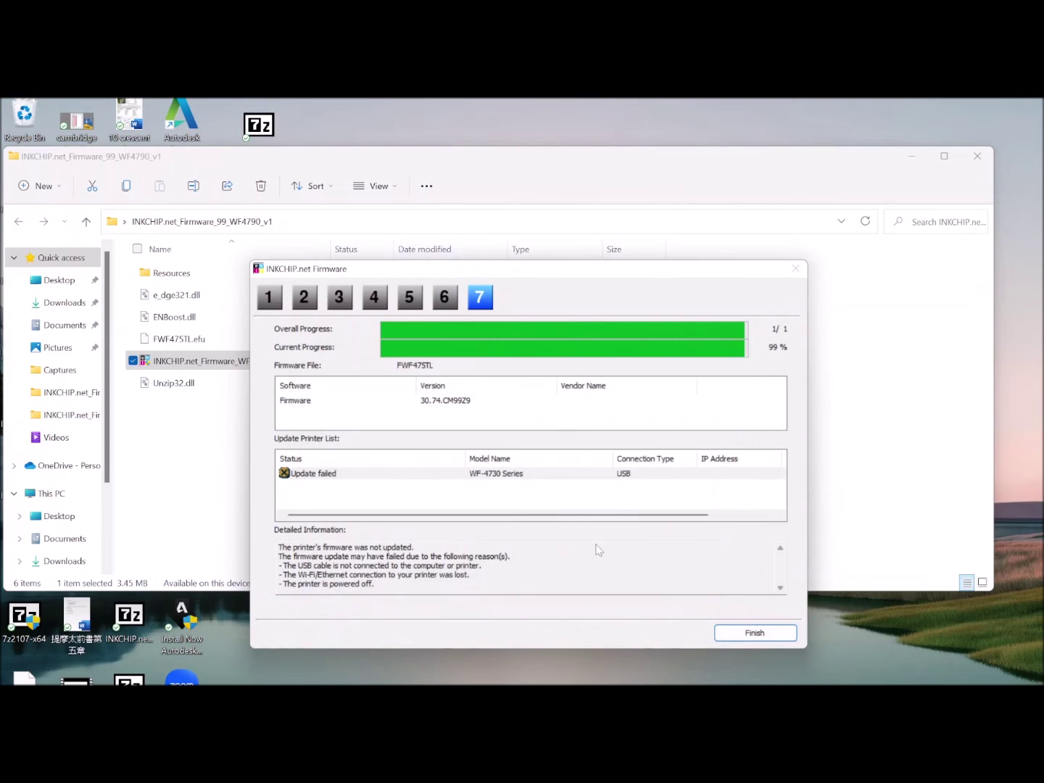
pyautogui.click(758, 633)
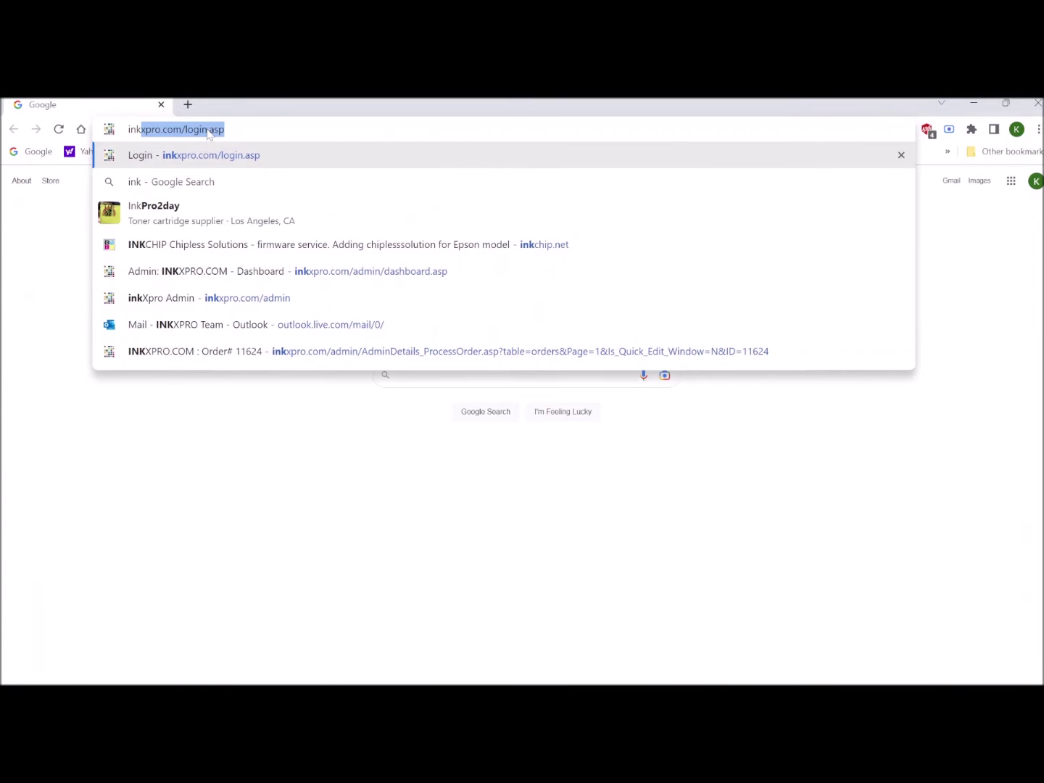
# Go to inkchip.net in the browser and open its purchase page with the activation code prices.
pyautogui.write('ch')
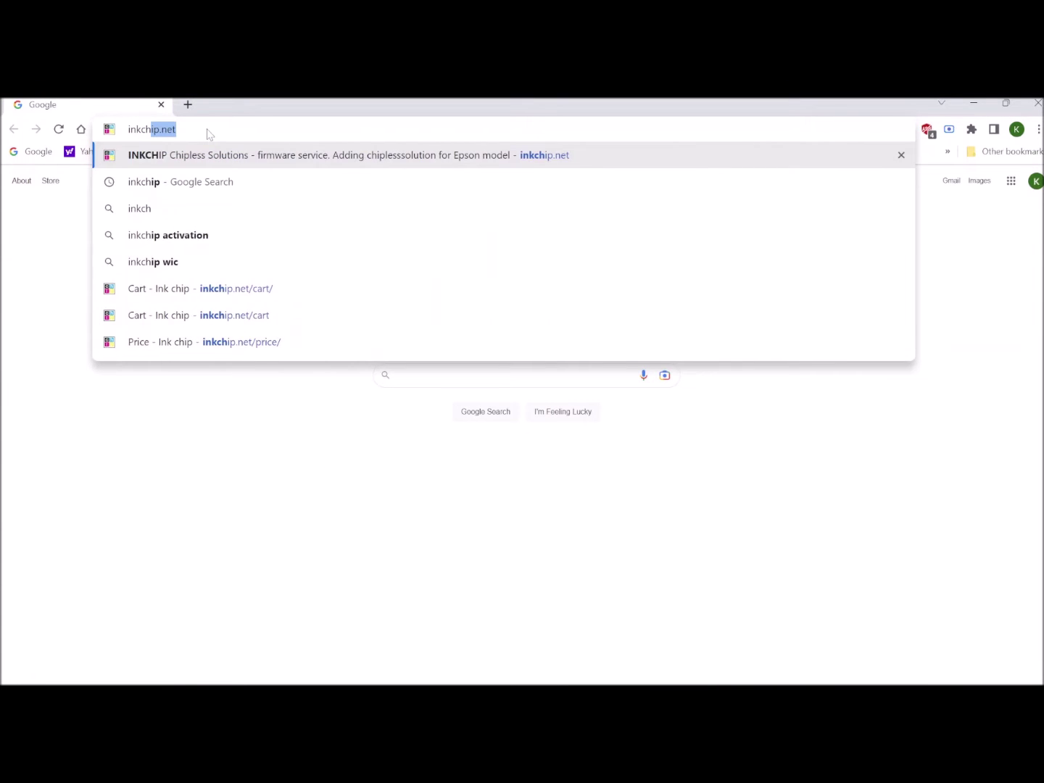
pyautogui.press('Return')
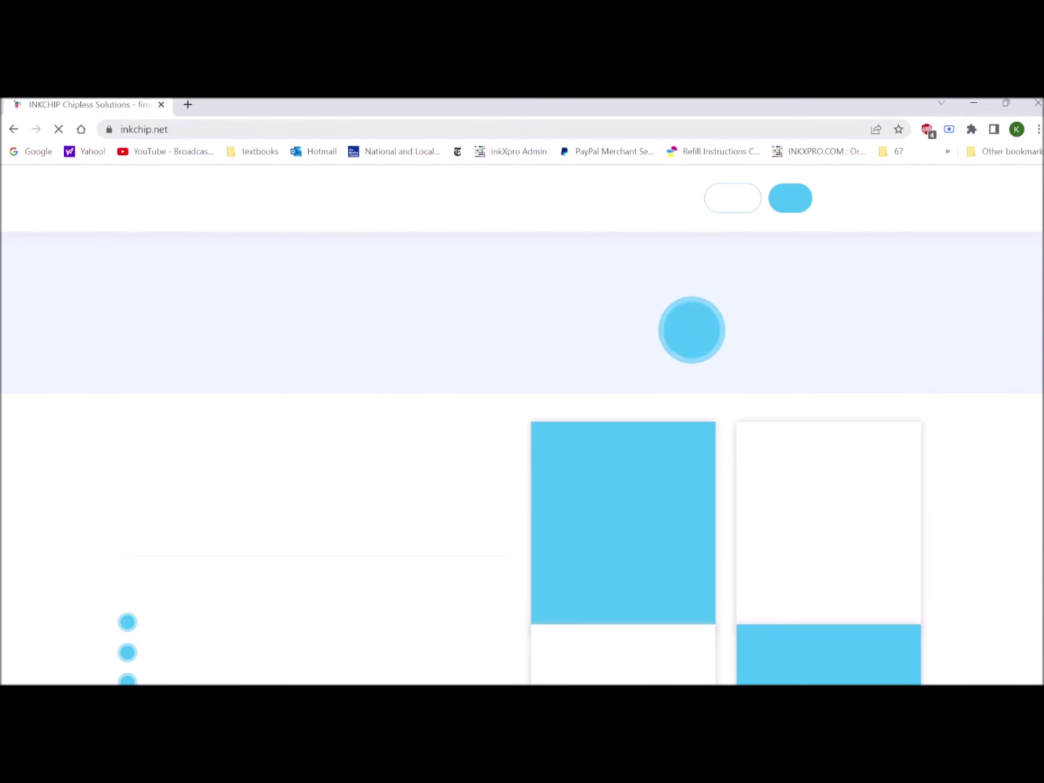
pyautogui.moveTo(702, 217)
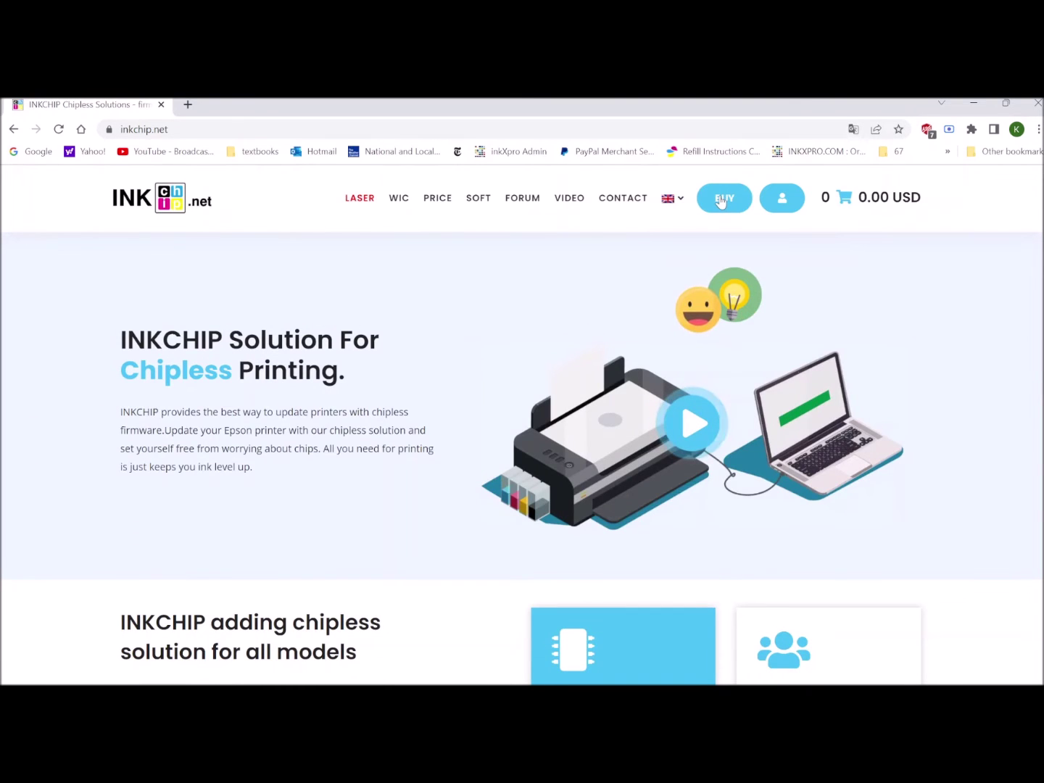
pyautogui.click(721, 200)
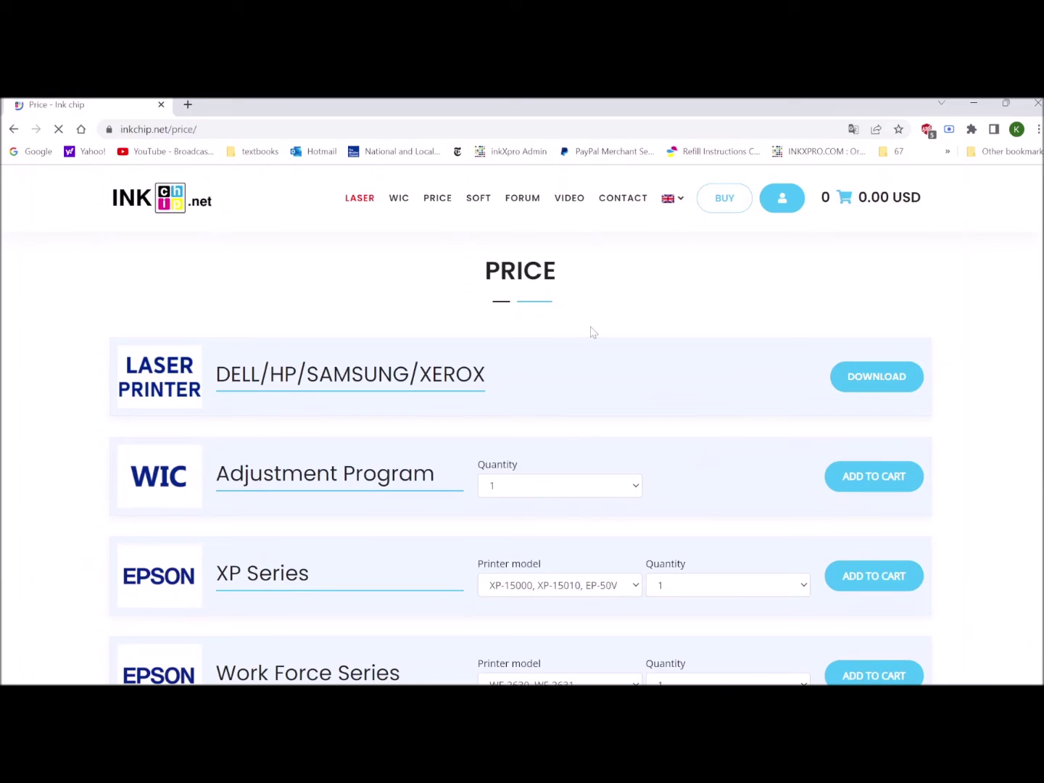
# Choose WF-4720, WF-4730, WF-4733, WF-4734, WF-PX-M780F as the printer model for the Epson Work Force Series code.
pyautogui.scroll(-2, 589, 329)
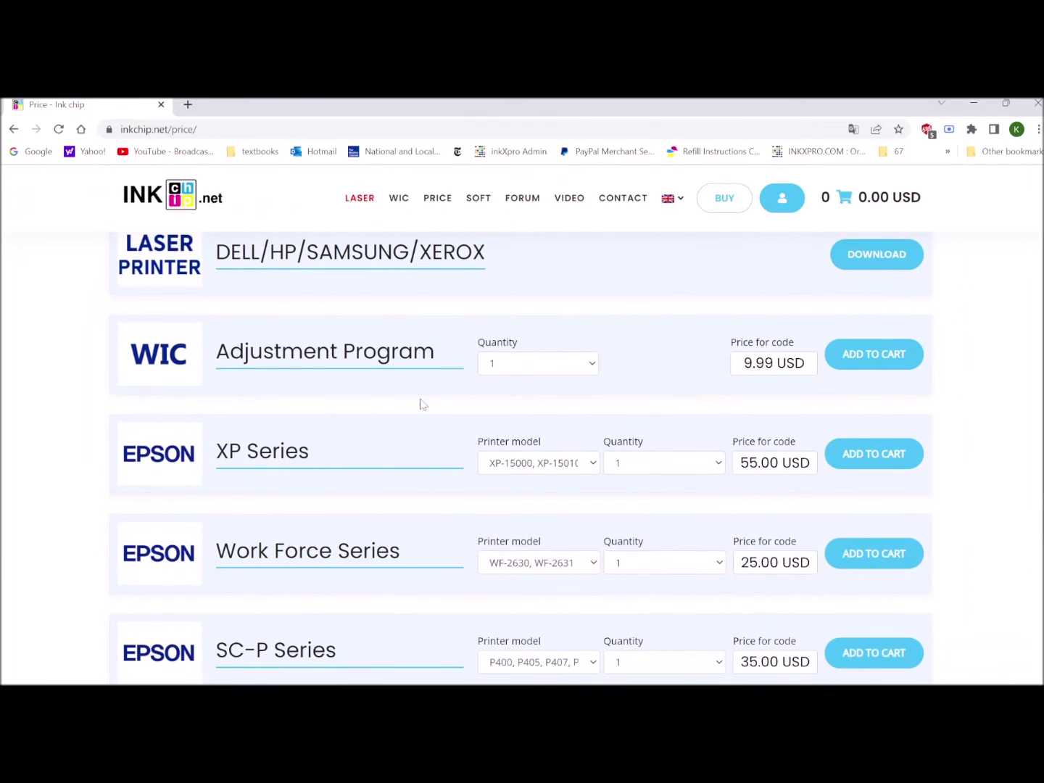
pyautogui.scroll(-1, 374, 495)
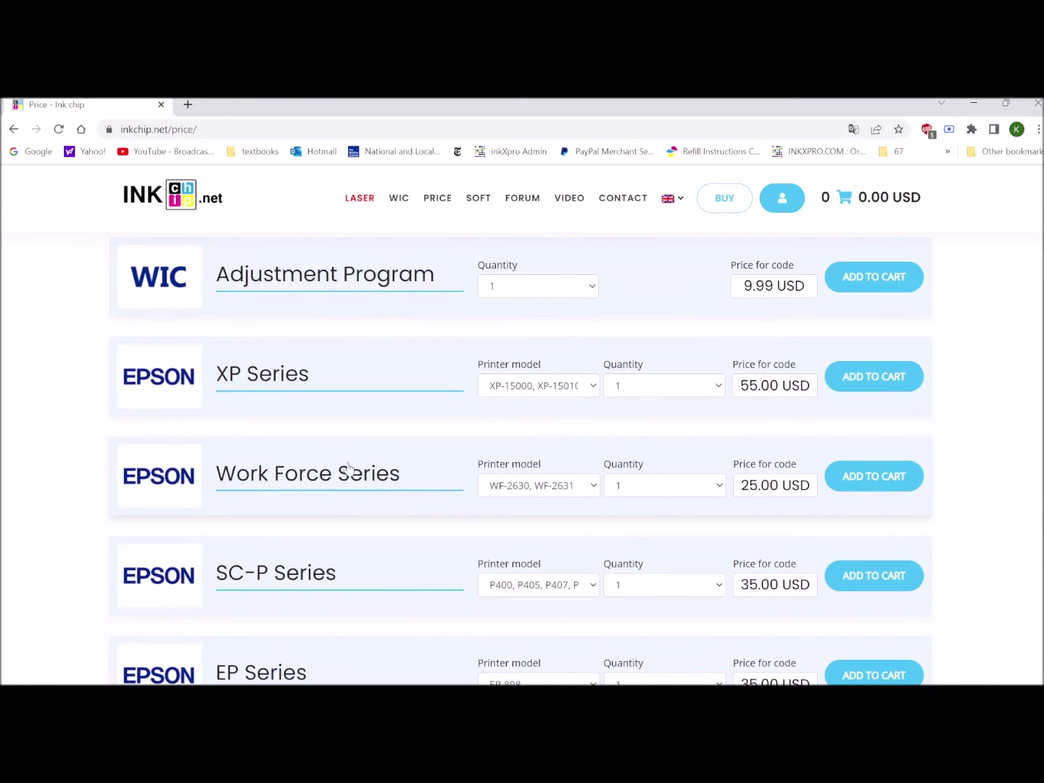
pyautogui.click(569, 491)
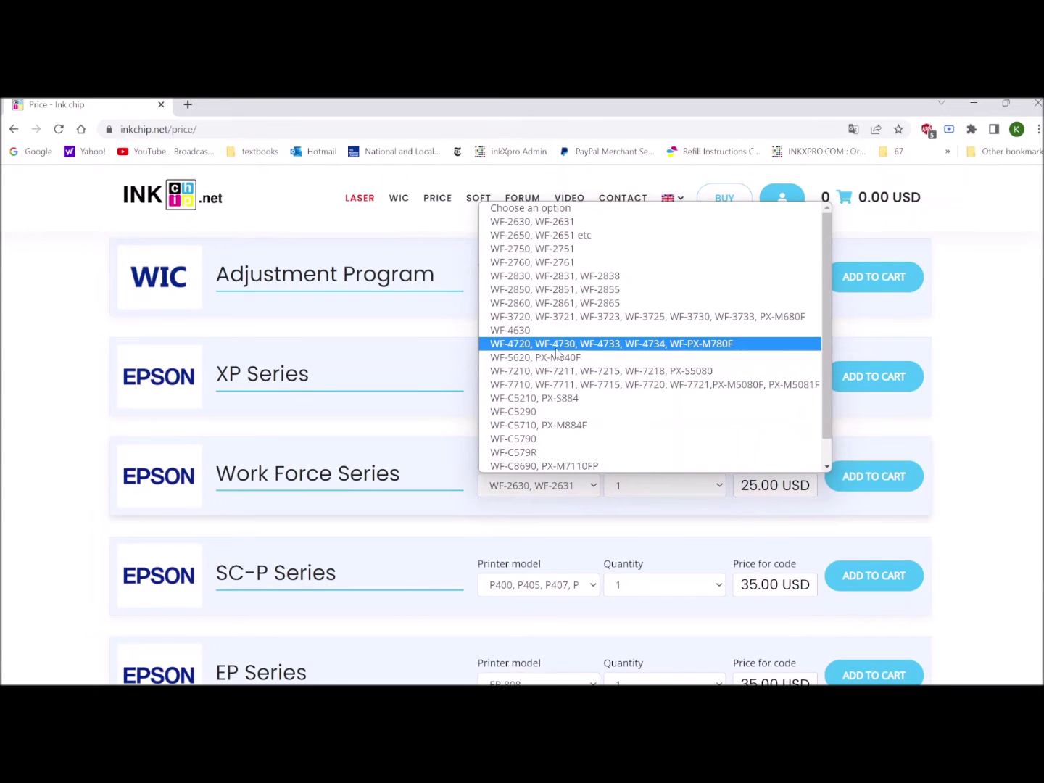
pyautogui.press('Escape')
pyautogui.press('Down')
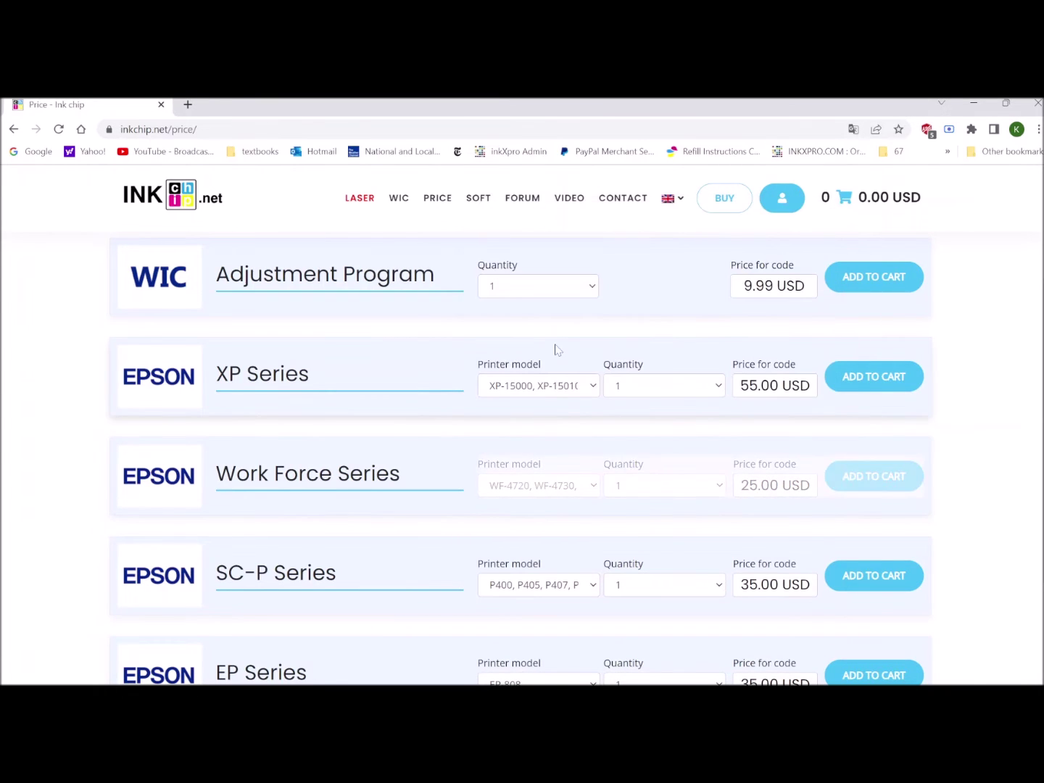
# Add the Work Force Series code to the cart and apply the inkxpro coupon on the cart page.
pyautogui.click(868, 482)
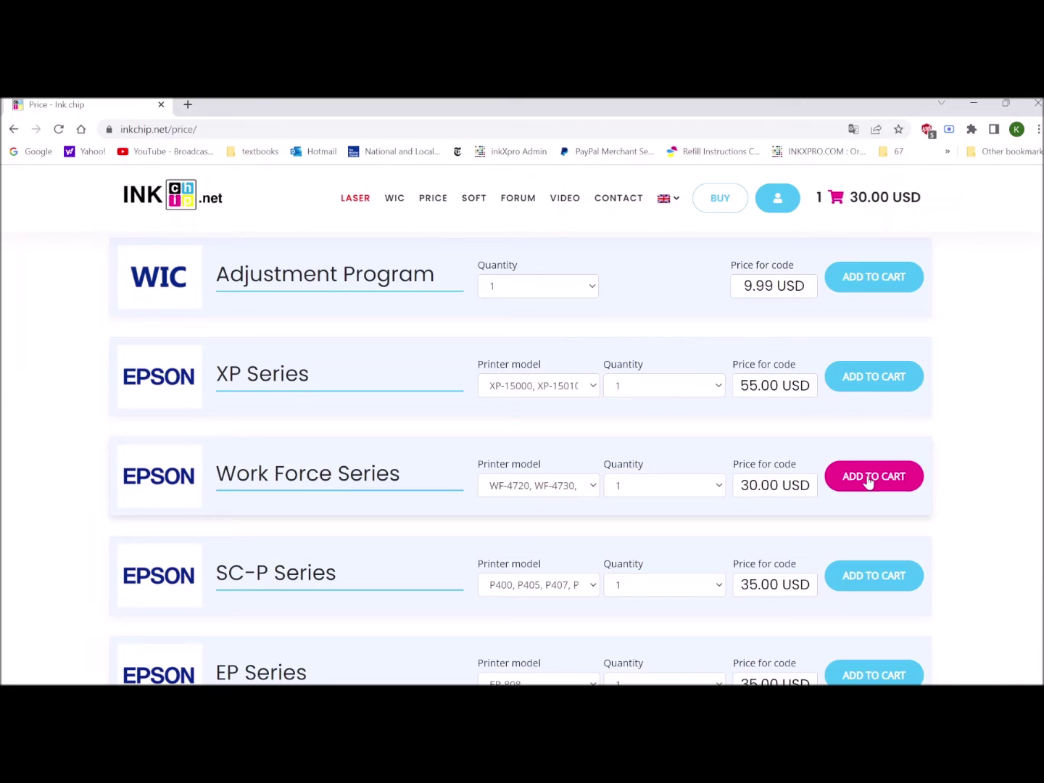
pyautogui.click(866, 206)
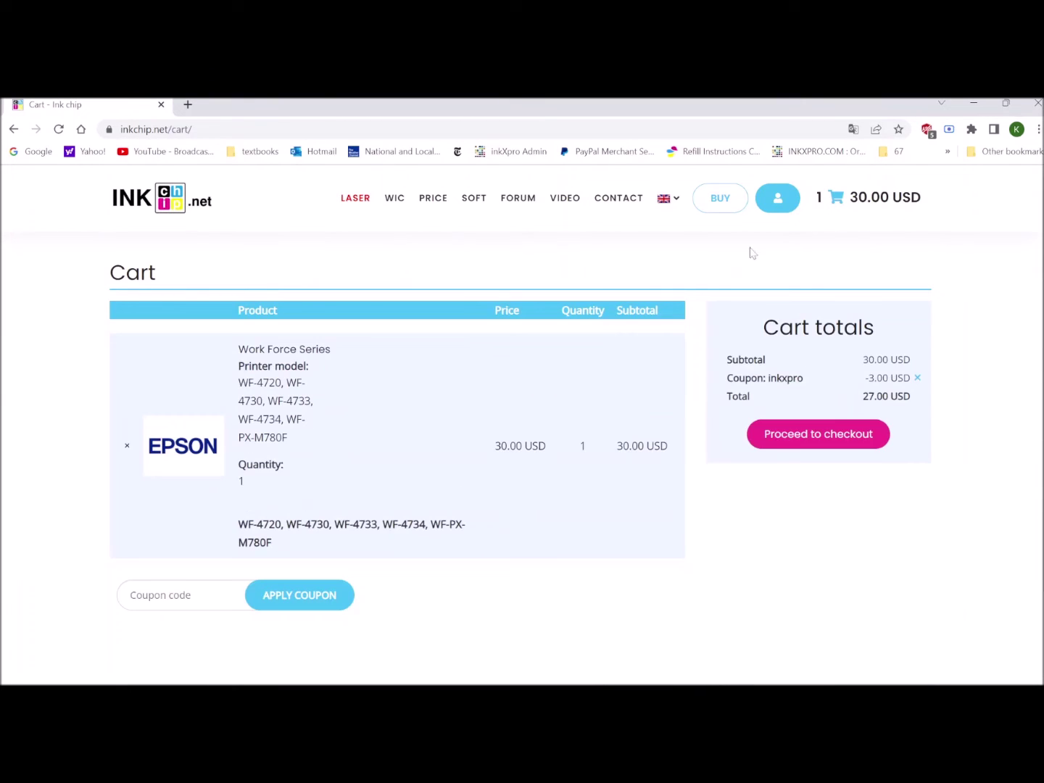
pyautogui.click(181, 594)
pyautogui.click(195, 632)
pyautogui.click(310, 598)
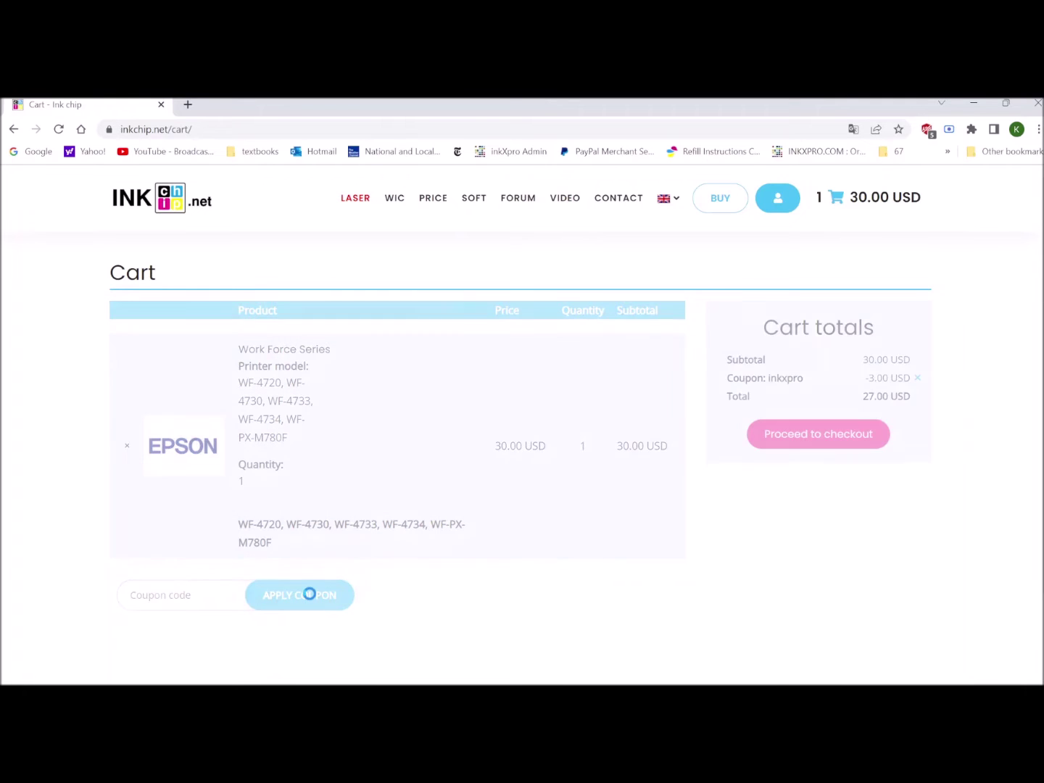
# Proceed to checkout and review the billing details, order notes and payment sections.
pyautogui.click(818, 439)
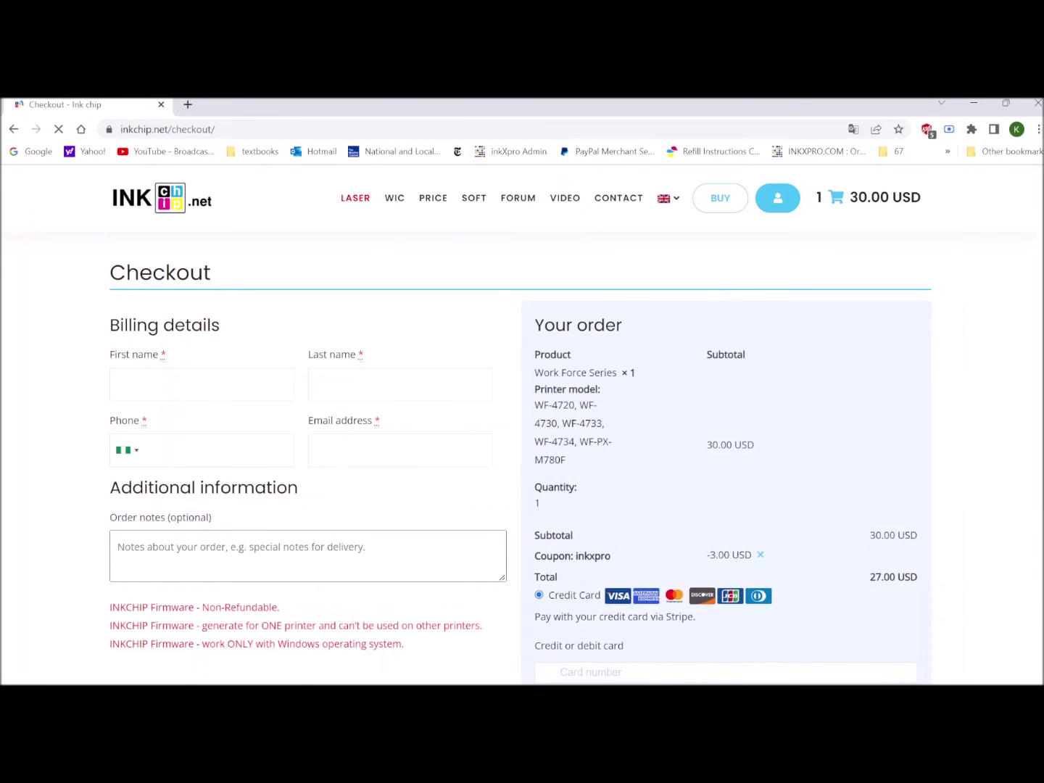
pyautogui.scroll(-3, 395, 536)
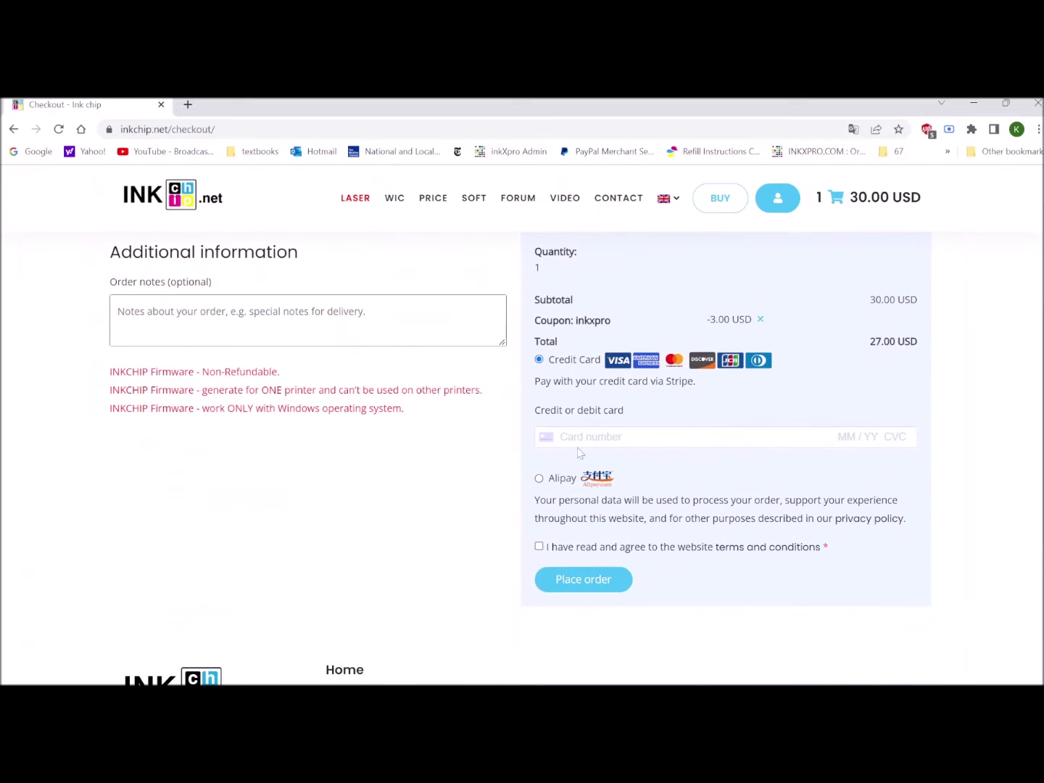
pyautogui.scroll(1, 773, 373)
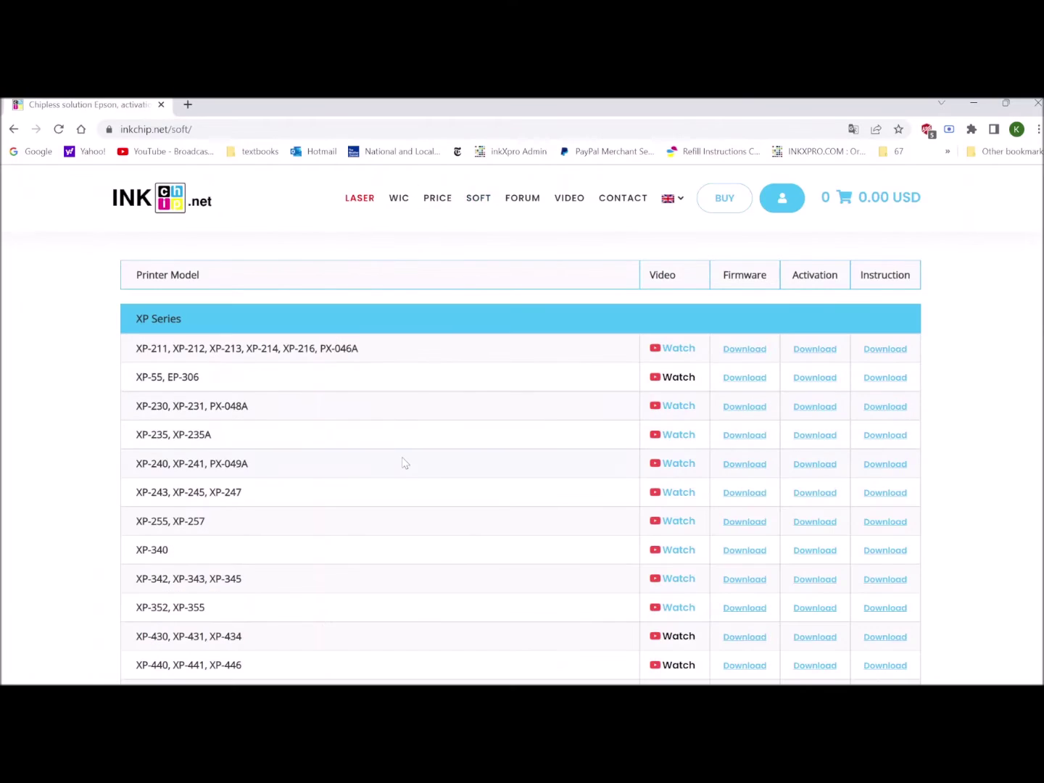
# Download the activation program for WF-4720, WF-4730, WF-4733, WF-4734, WF-PX-M780F from the Work Force Series list and return to the desktop.
pyautogui.scroll(-3, 405, 463)
pyautogui.scroll(-1, 405, 462)
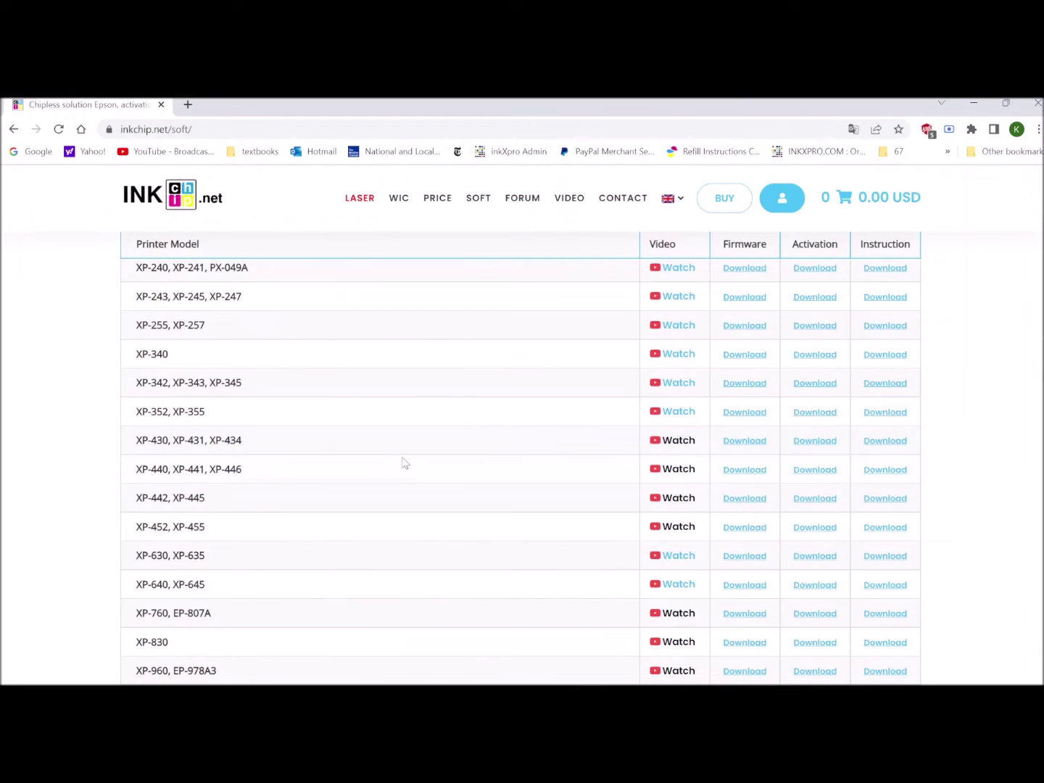
pyautogui.scroll(-8, 388, 550)
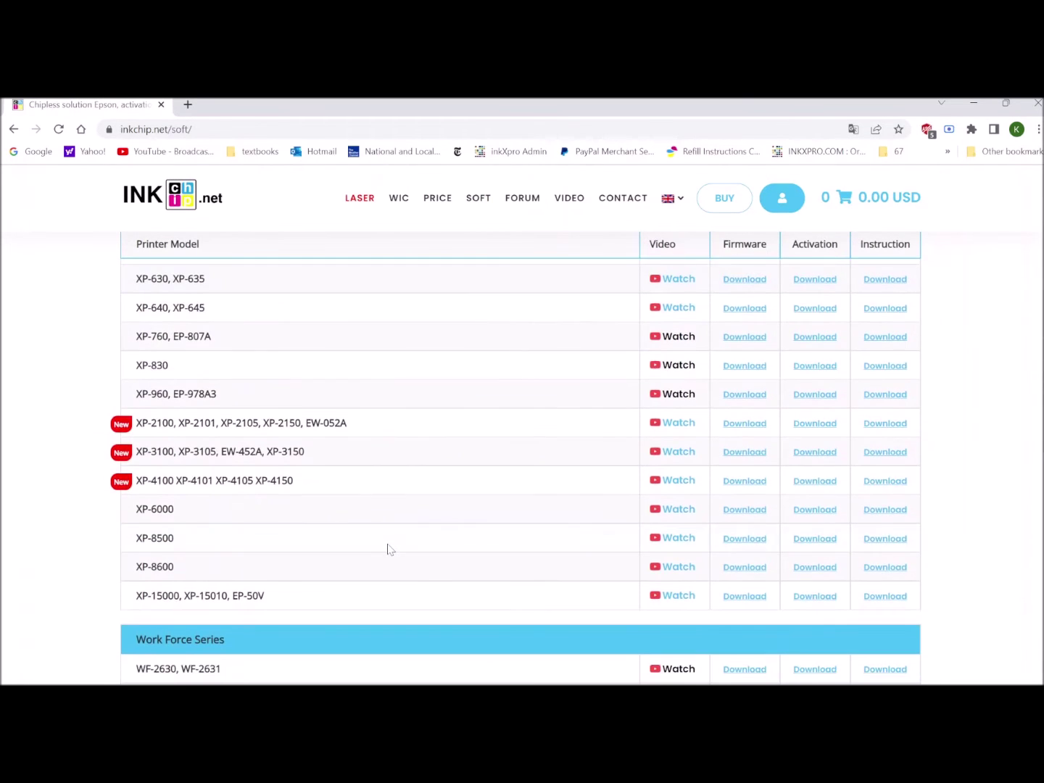
pyautogui.scroll(-2, 387, 549)
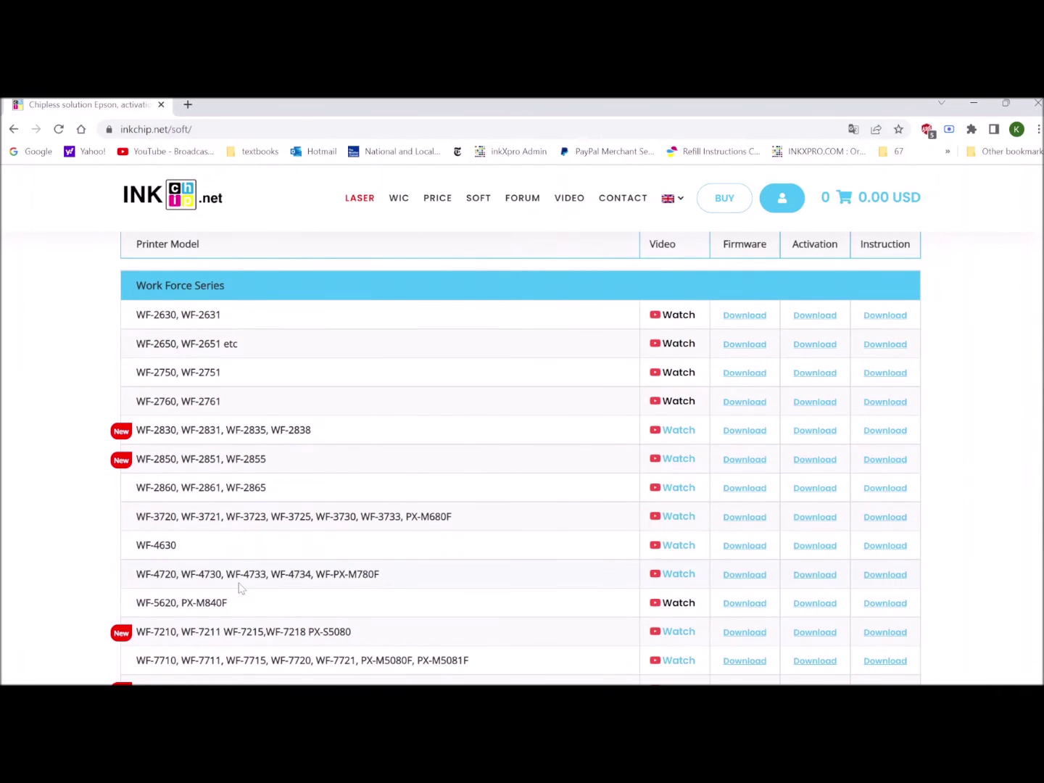
pyautogui.click(815, 574)
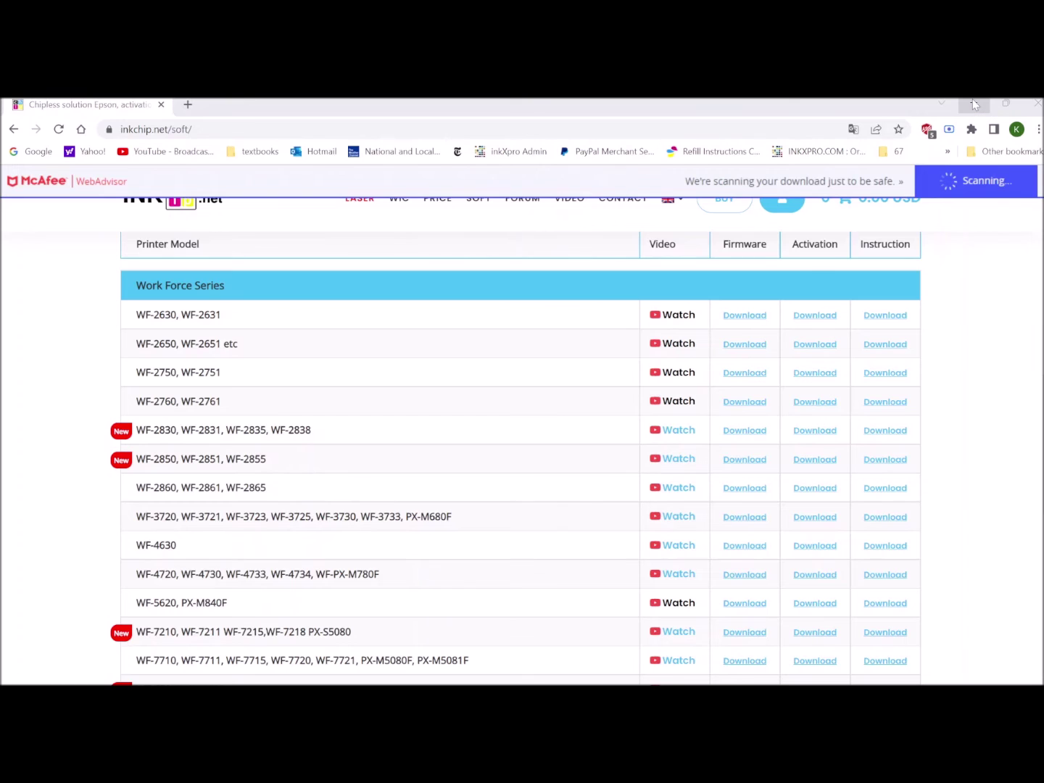
pyautogui.click(974, 105)
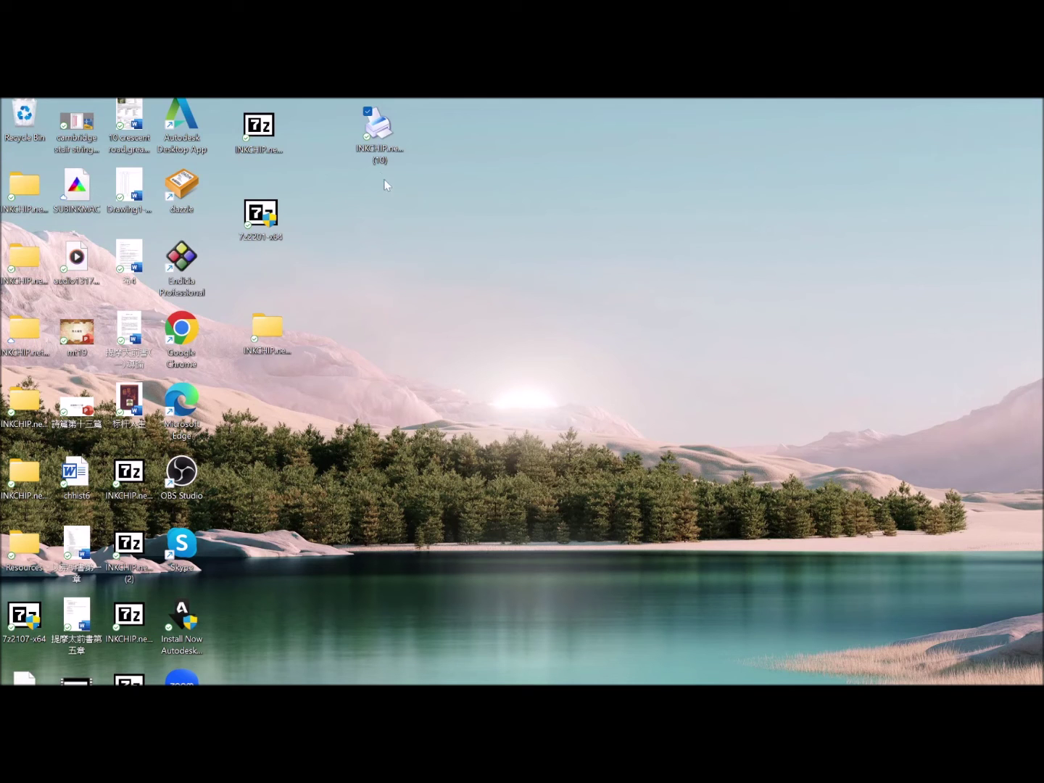